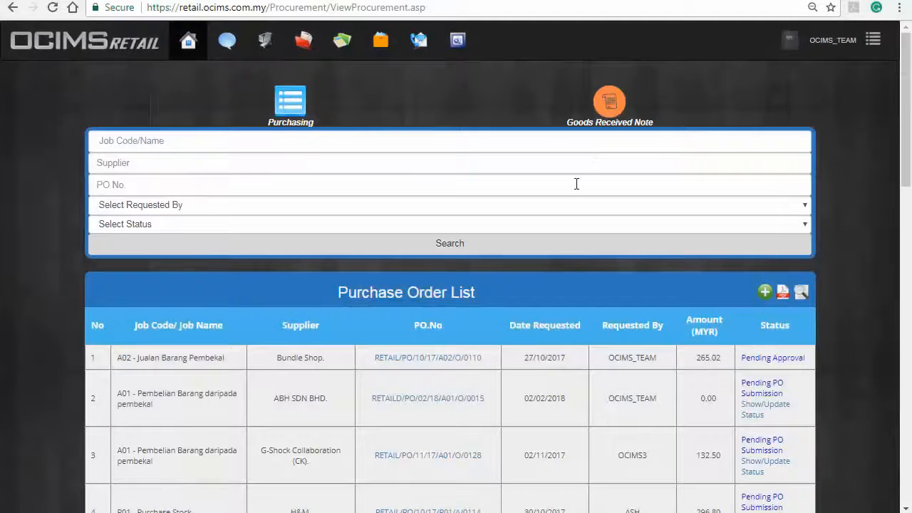
# Search for PO RETAIL/PO/04/17/A01/O/0010, then return to the full list and print it as PDF.
pyautogui.click(577, 184)
pyautogui.write('RETAIL/PO/04/17/A01/O/0010')
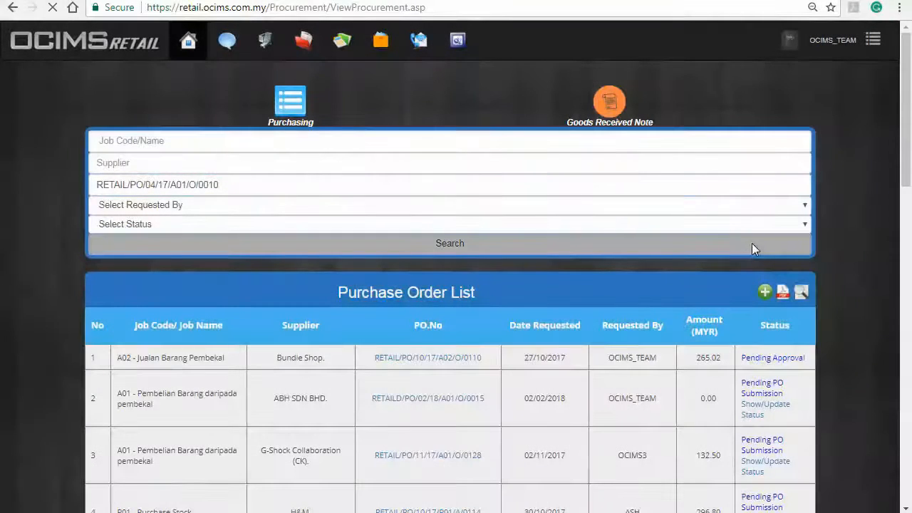
pyautogui.click(752, 243)
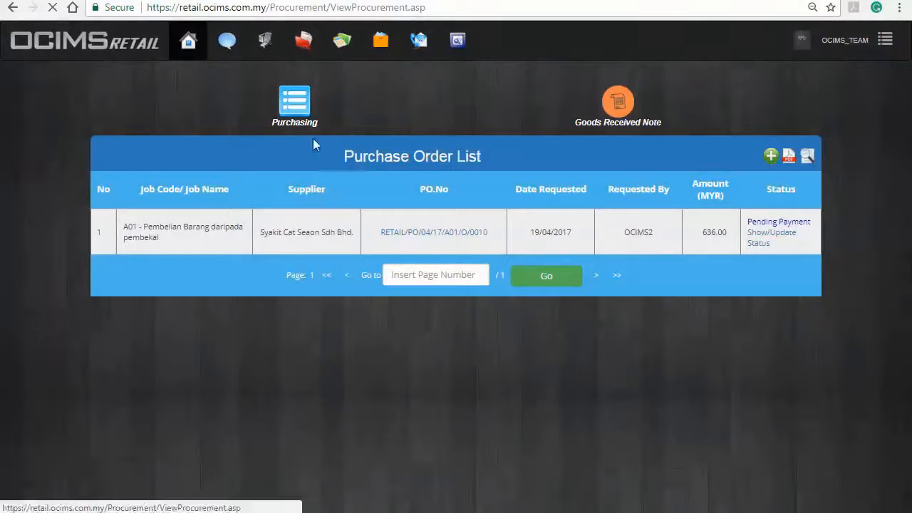
pyautogui.click(313, 134)
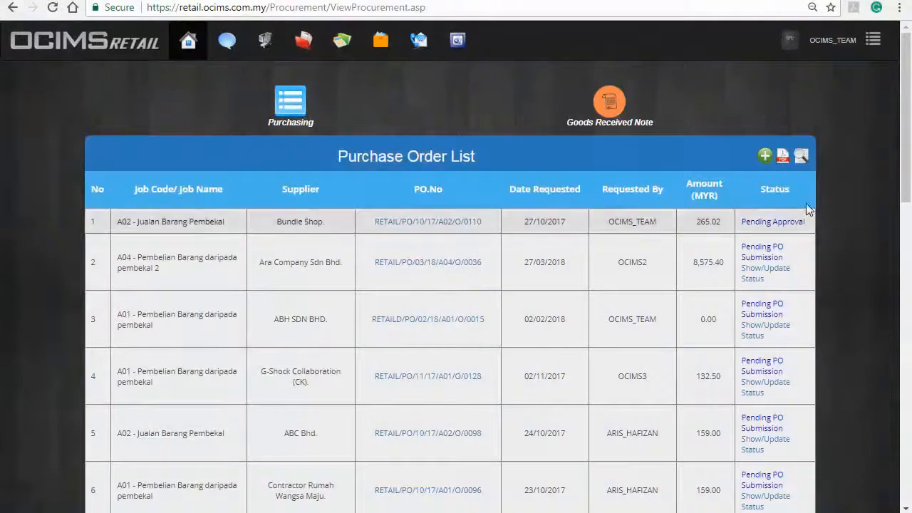
pyautogui.click(783, 156)
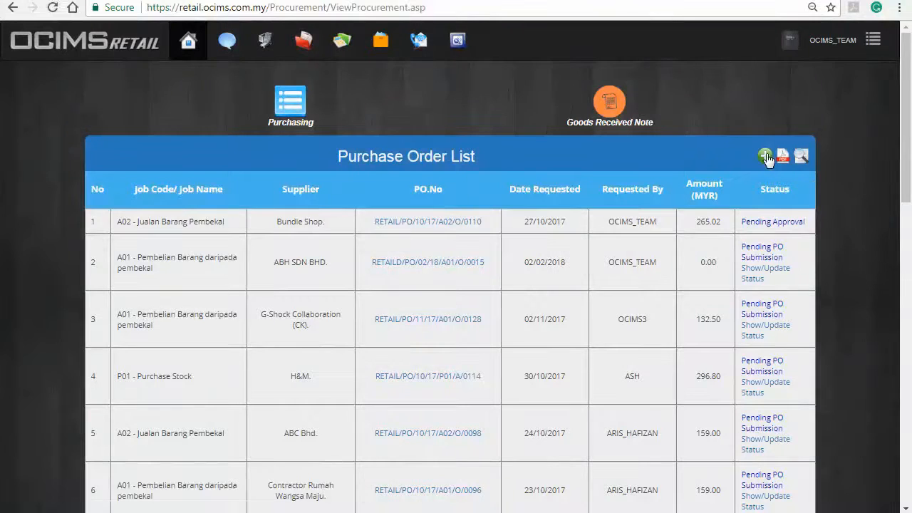
# Start a new purchase order with Ara Company Sdn Bhd as the supplier company.
pyautogui.click(767, 159)
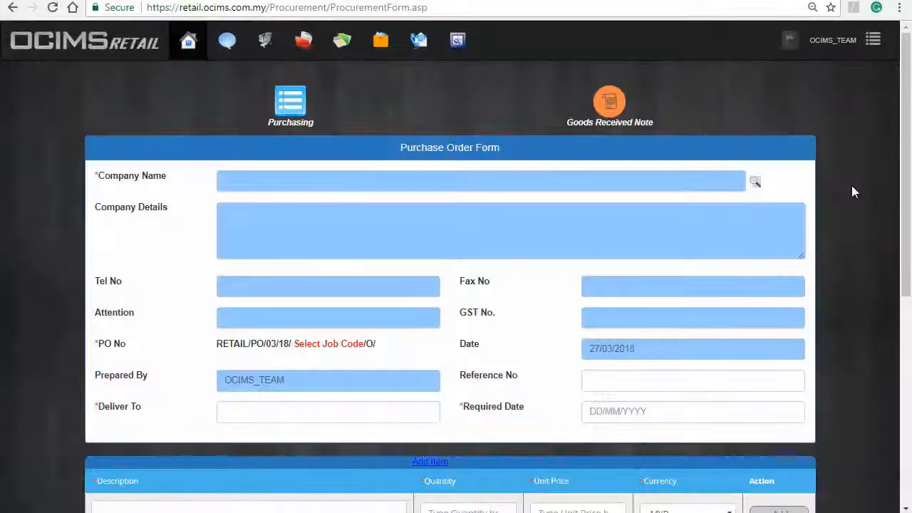
pyautogui.click(755, 183)
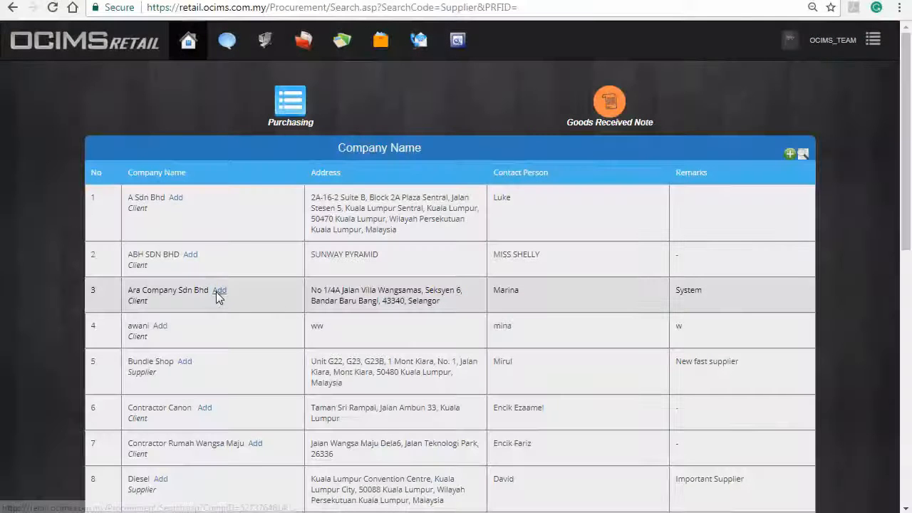
pyautogui.click(219, 291)
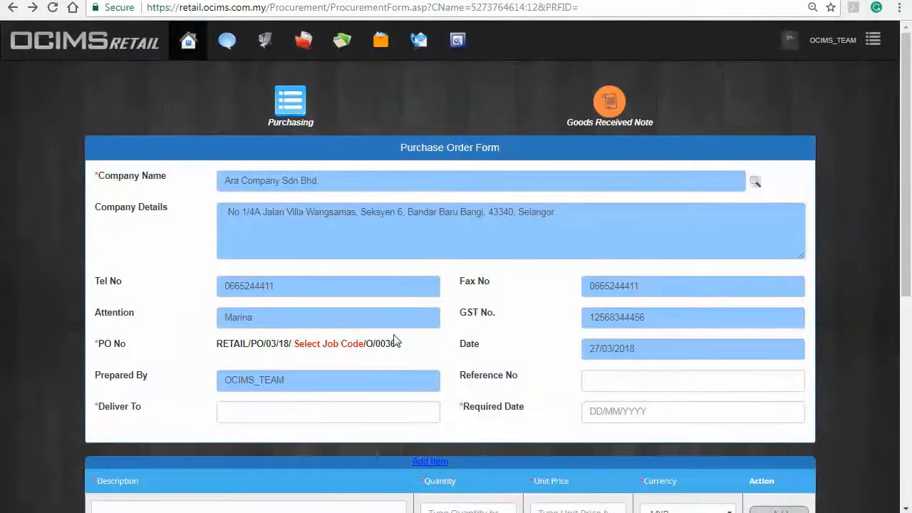
# Assign job code A04, enter the delivery recipient's name, and set required date 27/03/2018.
pyautogui.click(348, 344)
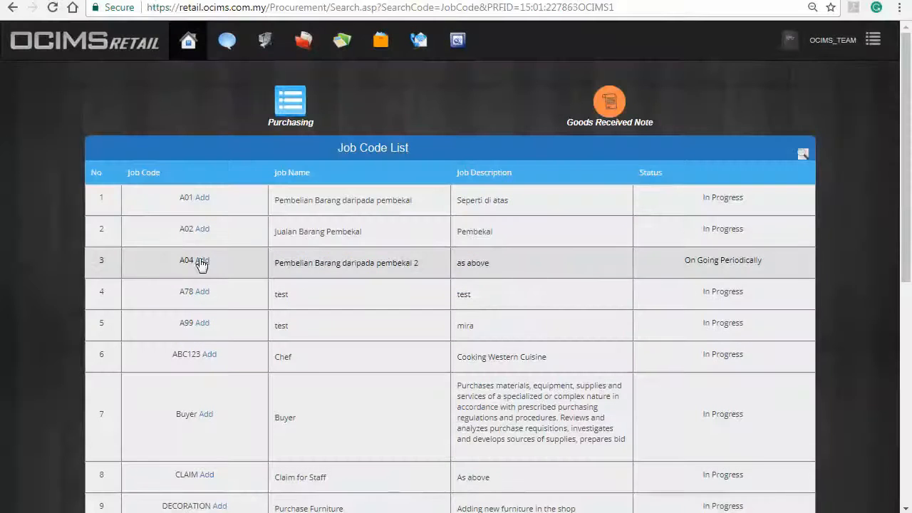
pyautogui.click(204, 261)
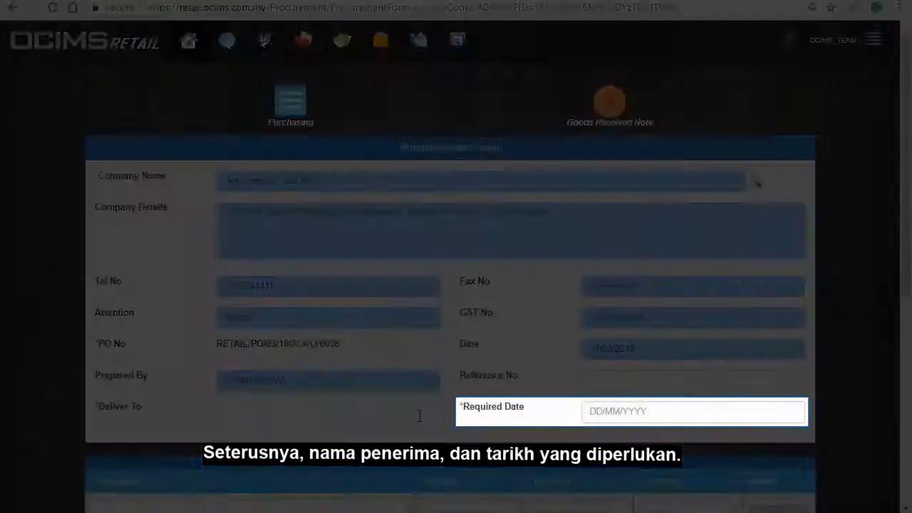
pyautogui.click(417, 411)
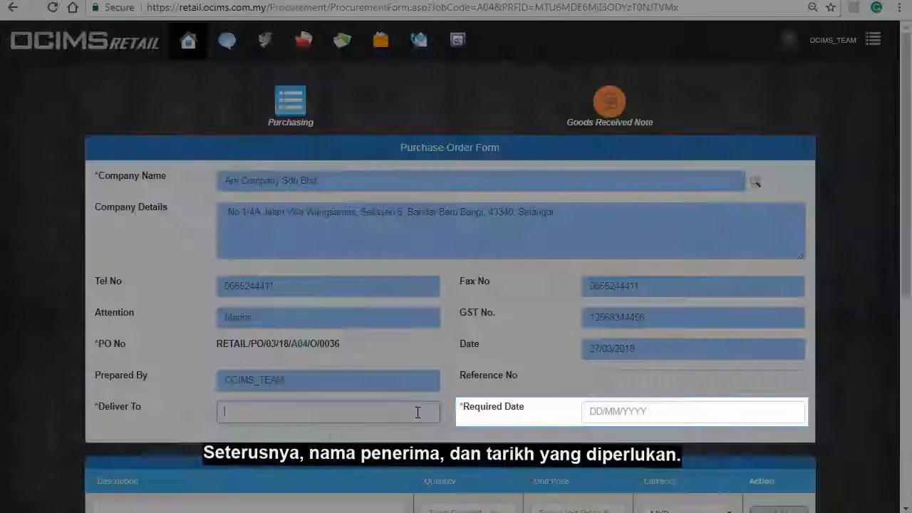
pyautogui.click(680, 417)
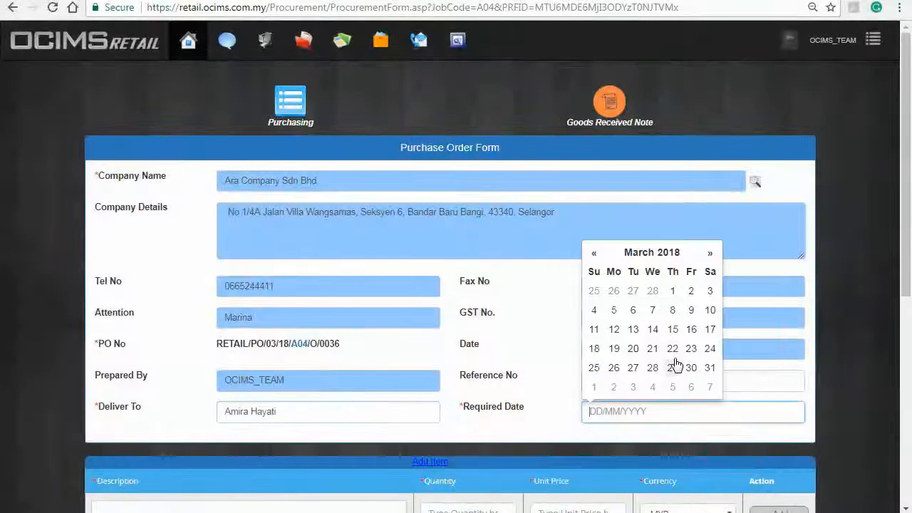
pyautogui.click(635, 369)
pyautogui.scroll(-5, 856, 278)
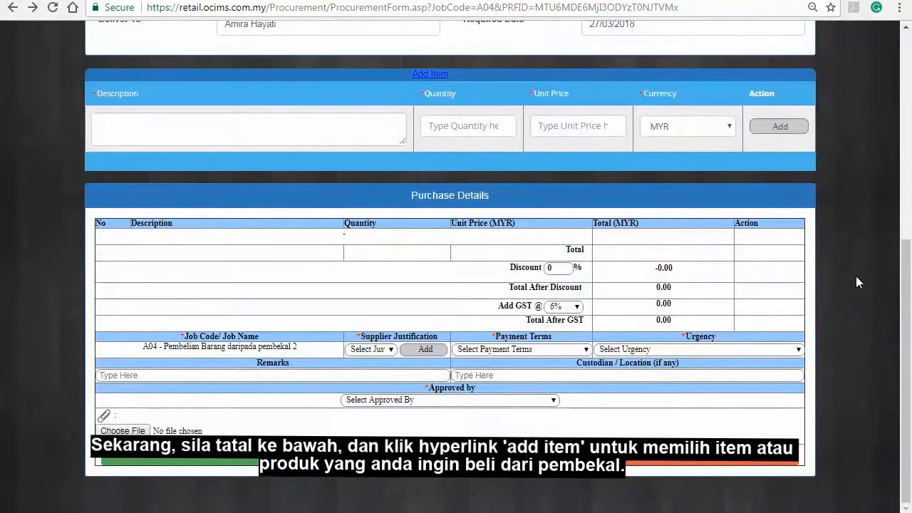
# Add the Levi Strauss stock item with quantity 100 at unit price 79.90.
pyautogui.click(441, 76)
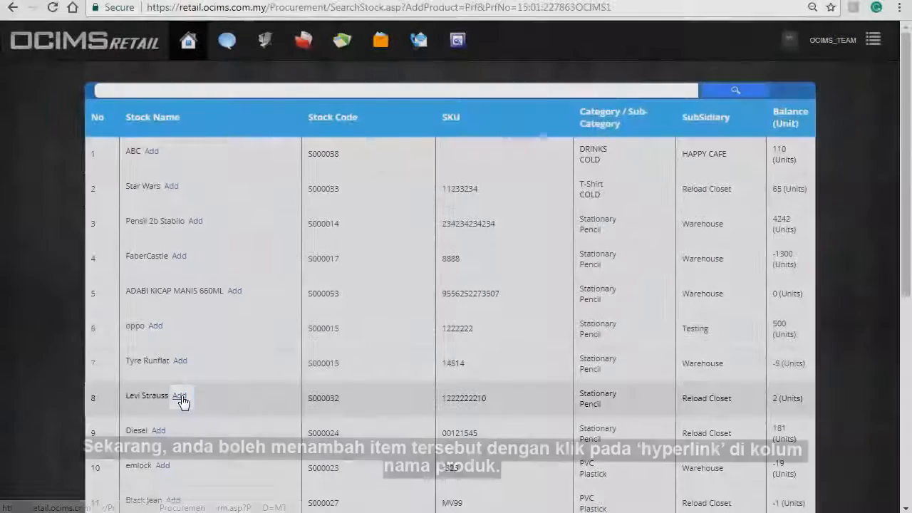
pyautogui.click(180, 396)
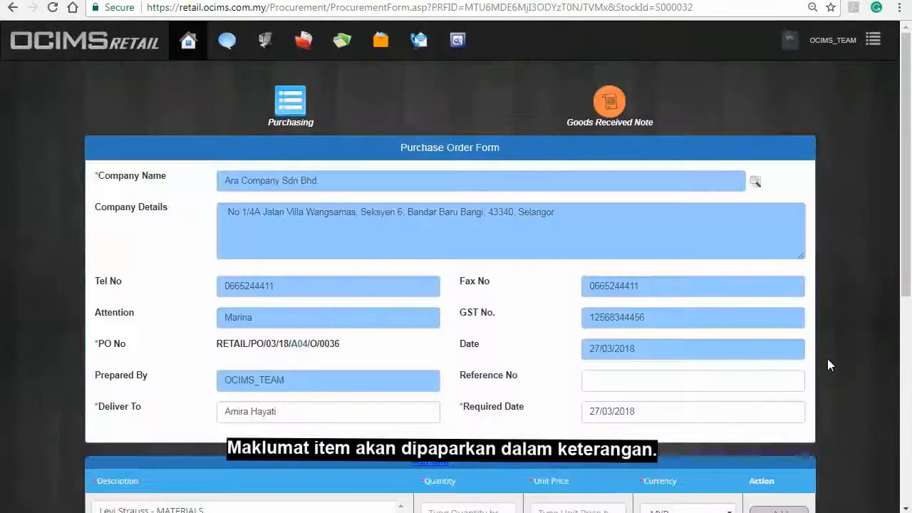
pyautogui.scroll(-6, 828, 359)
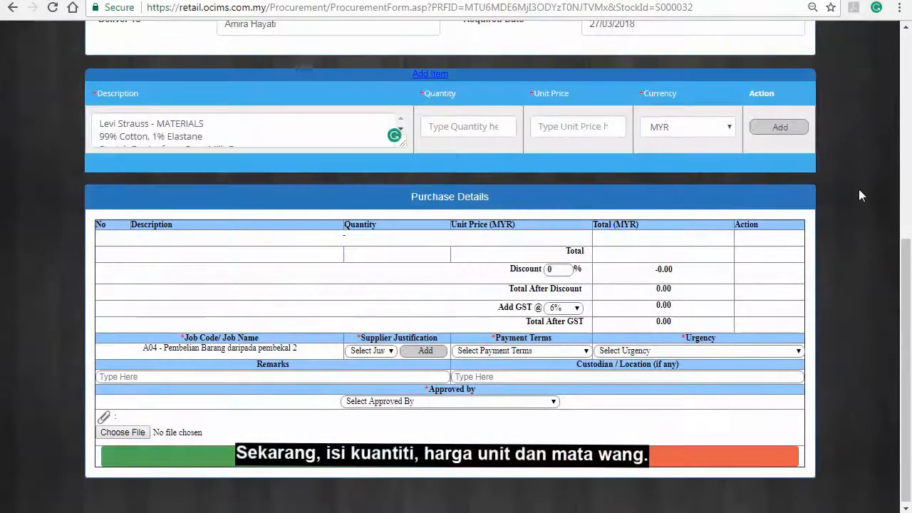
pyautogui.write('100')
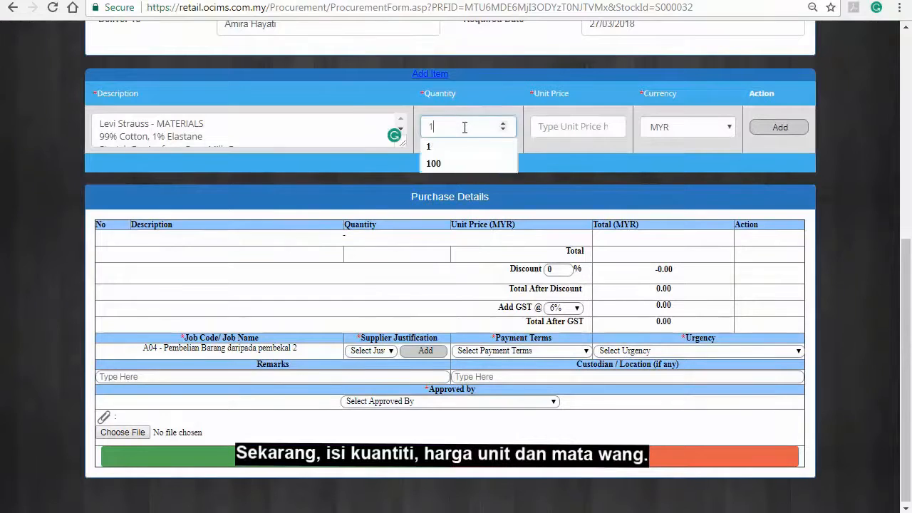
pyautogui.click(577, 133)
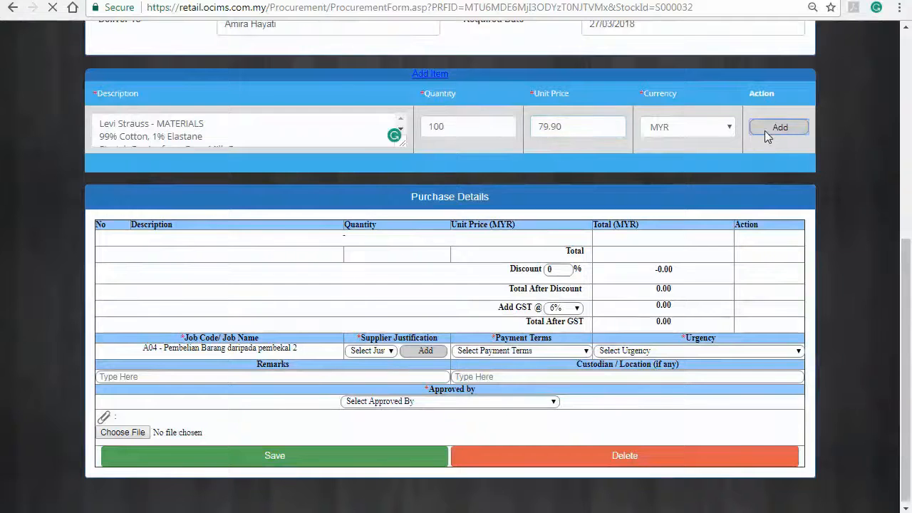
pyautogui.click(779, 128)
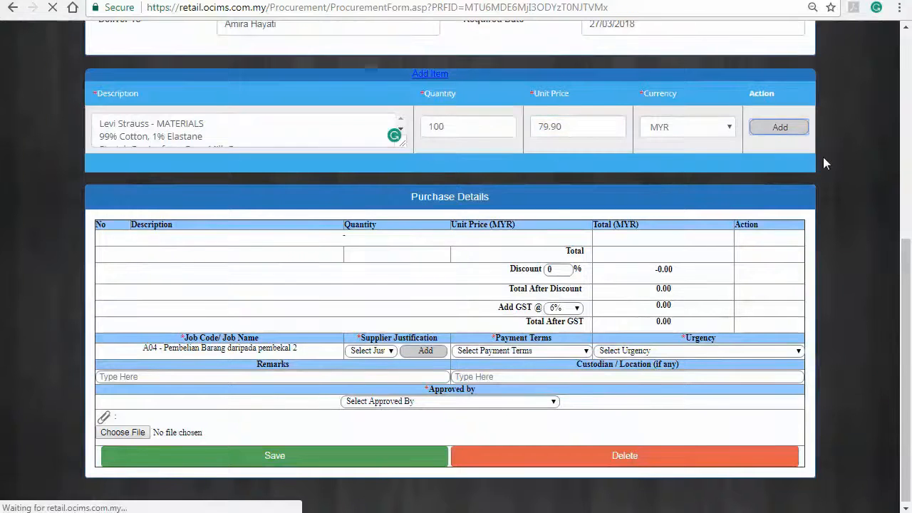
pyautogui.scroll(-4, 823, 160)
pyautogui.scroll(-3, 823, 163)
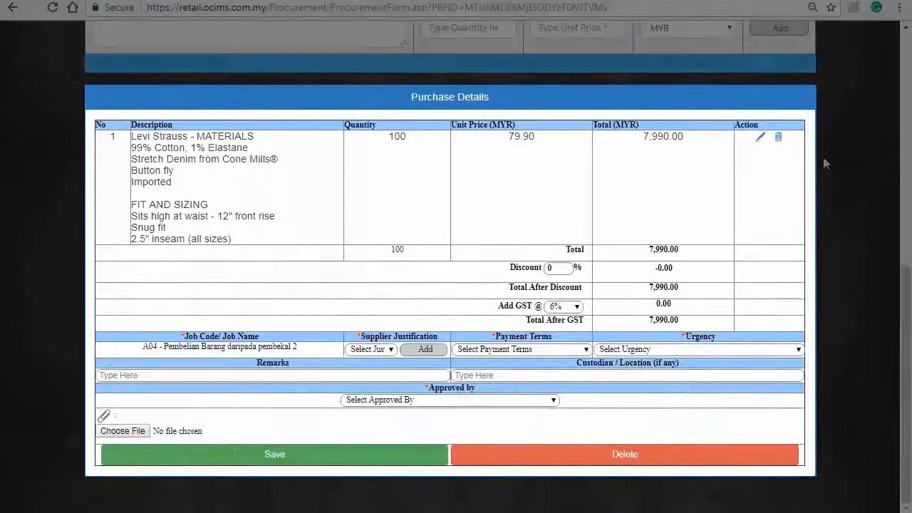
pyautogui.scroll(2, 850, 251)
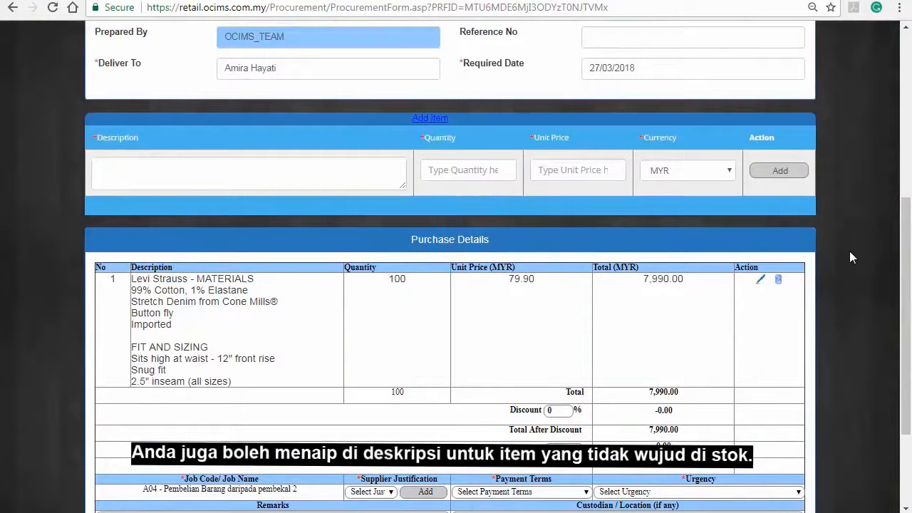
# Add a 'Services' line, quantity 1 at 100.00 in MYR.
pyautogui.click(372, 168)
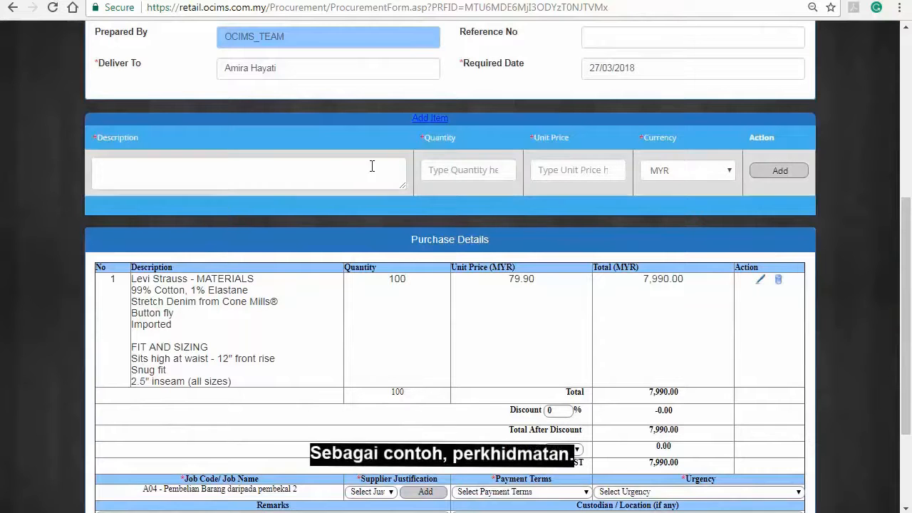
pyautogui.write('Services')
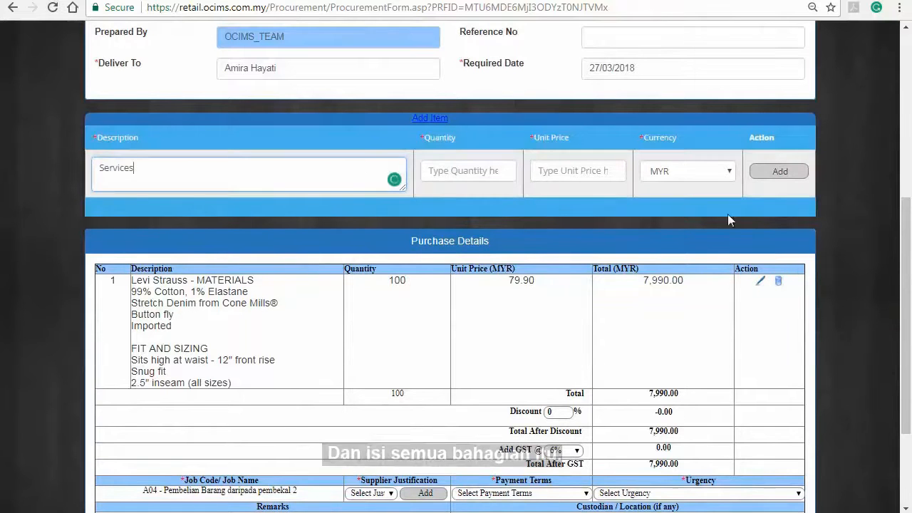
pyautogui.click(481, 171)
pyautogui.write('1')
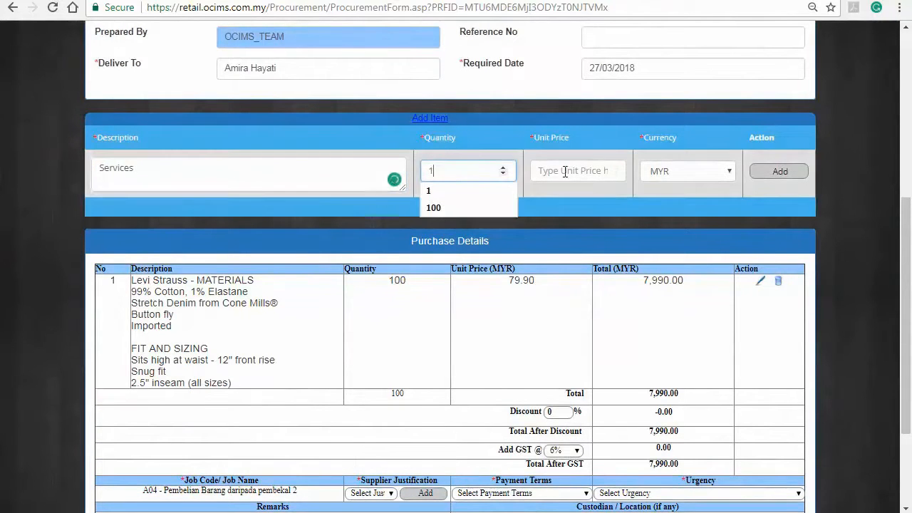
pyautogui.click(588, 172)
pyautogui.write('100')
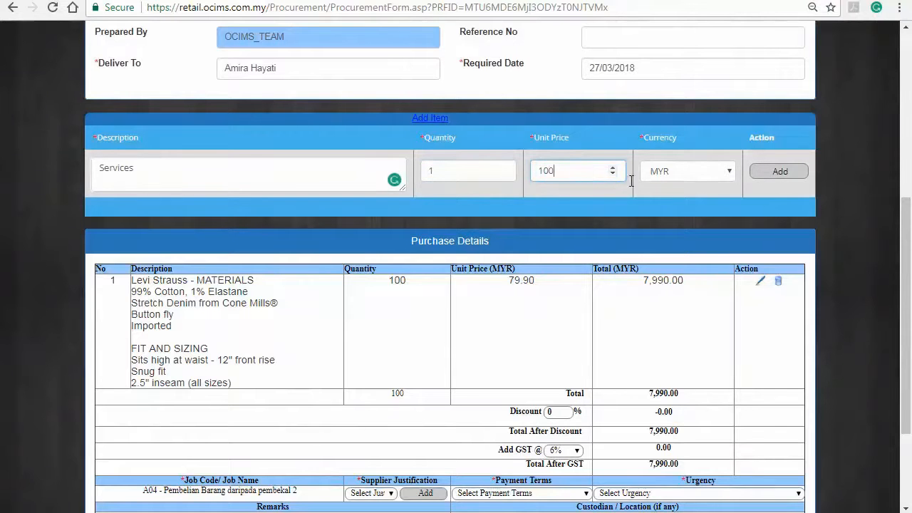
pyautogui.click(702, 177)
pyautogui.click(701, 194)
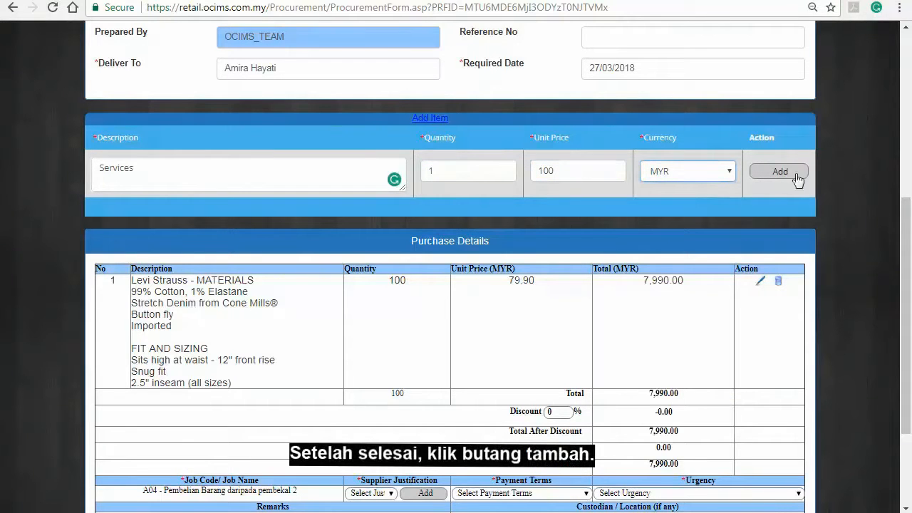
pyautogui.click(793, 172)
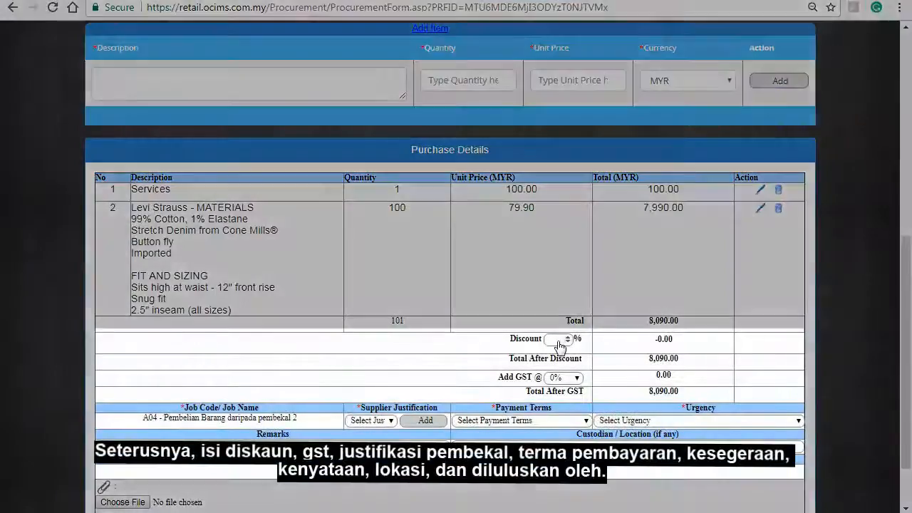
# Set discount 0, GST 6%, and choose a supplier justification.
pyautogui.click(559, 339)
pyautogui.write('0')
pyautogui.click(563, 378)
pyautogui.click(553, 402)
pyautogui.click(391, 422)
pyautogui.click(370, 432)
# Set 30 Days payment terms, Within a Month urgency, approver OCIM_TEAM, and save the order.
pyautogui.click(541, 421)
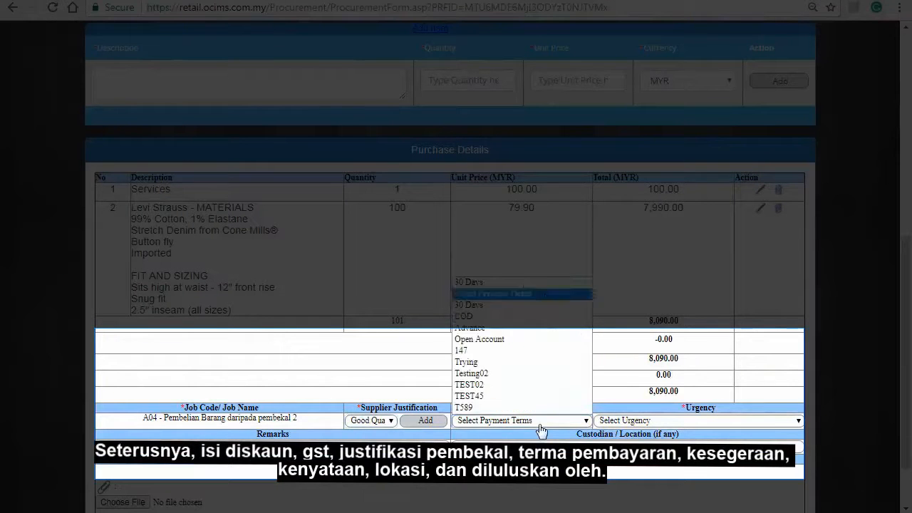
pyautogui.click(542, 302)
pyautogui.click(645, 422)
pyautogui.click(625, 433)
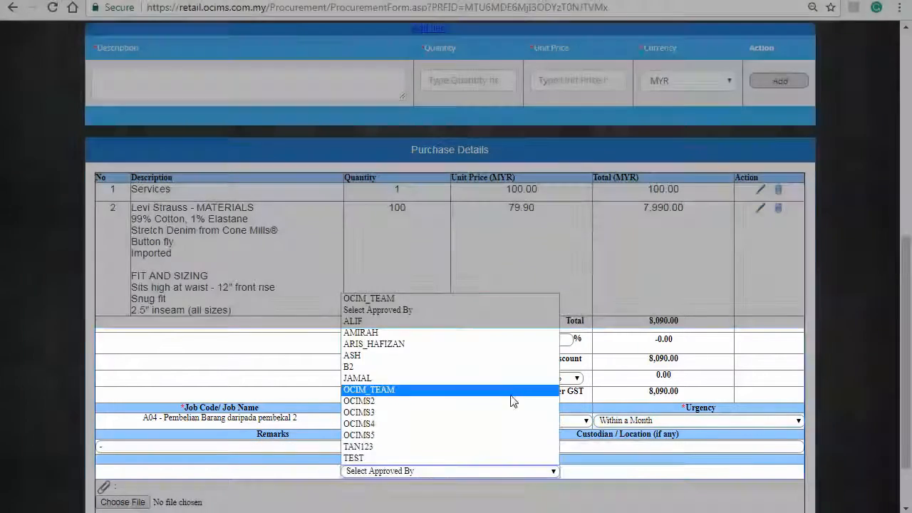
pyautogui.click(510, 389)
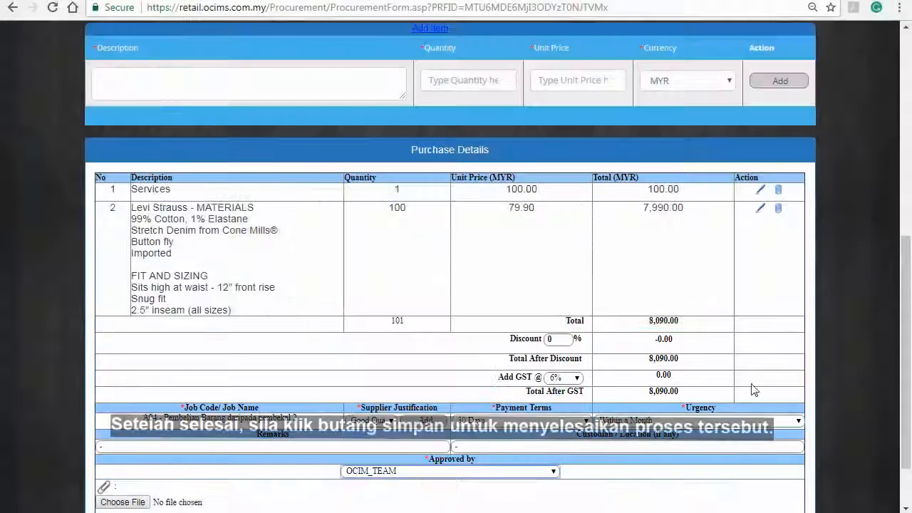
pyautogui.scroll(-1, 847, 367)
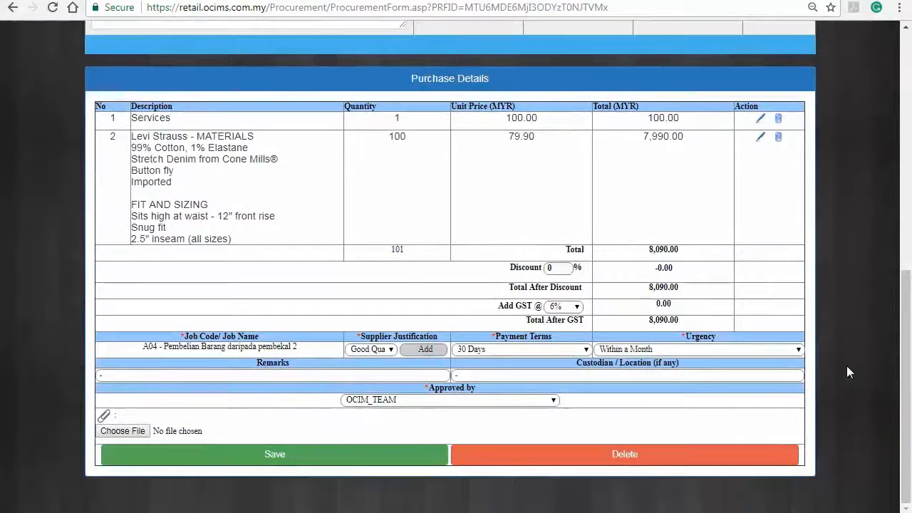
pyautogui.click(433, 462)
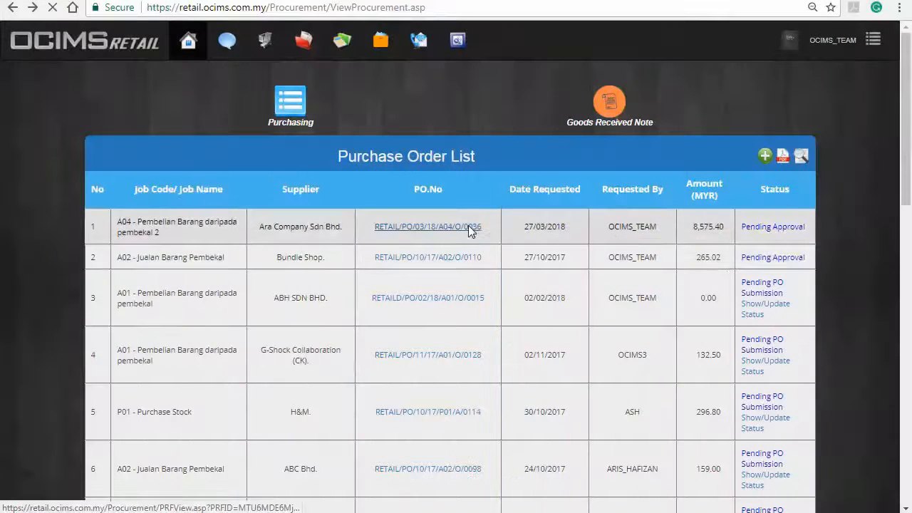
# Edit order RETAIL/PO/03/18/A04/O/0036 and change its approver.
pyautogui.click(469, 225)
pyautogui.scroll(-1, 789, 343)
pyautogui.scroll(-3, 789, 344)
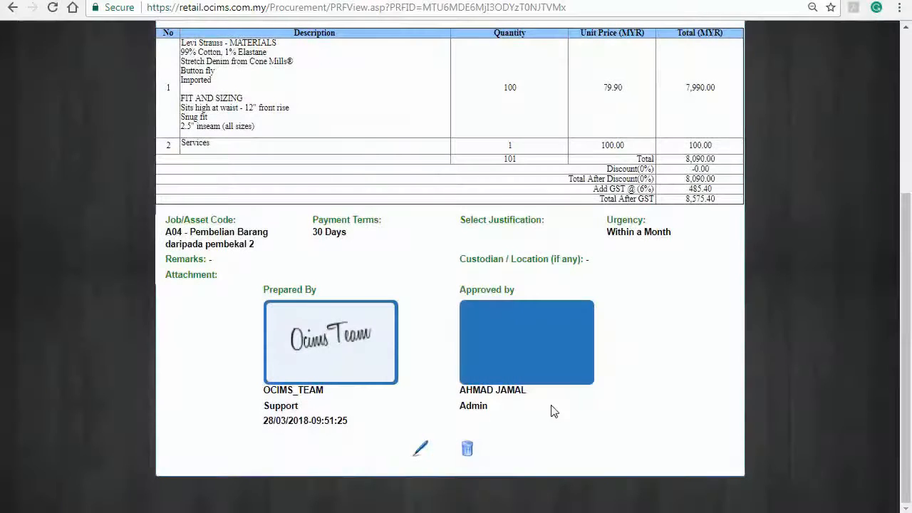
pyautogui.click(422, 448)
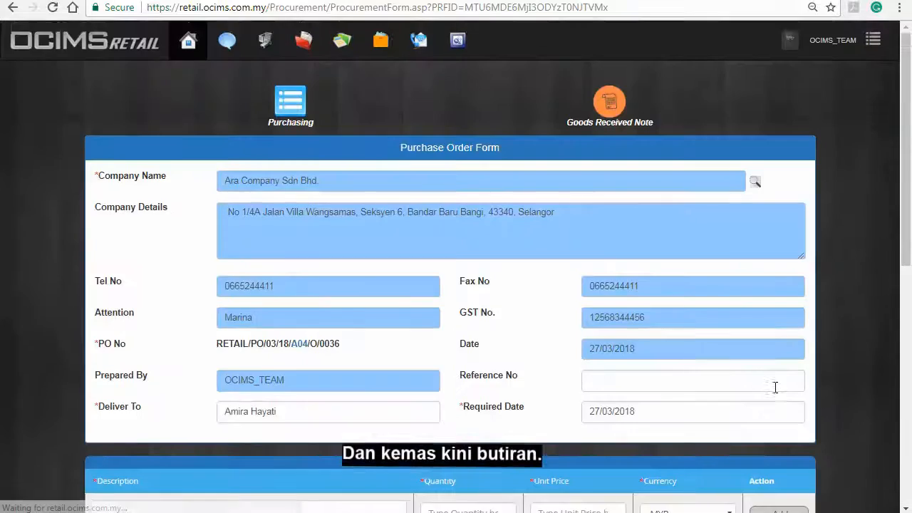
pyautogui.scroll(-7, 774, 389)
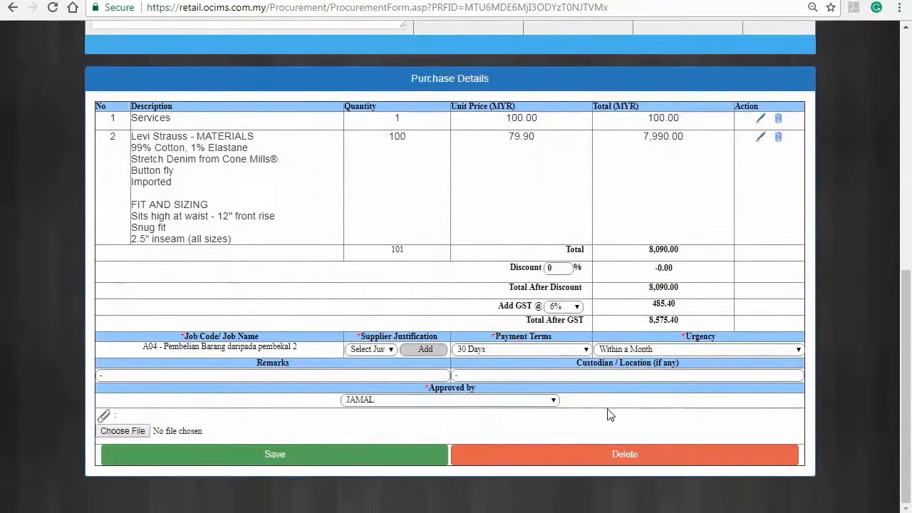
pyautogui.click(553, 400)
pyautogui.click(471, 319)
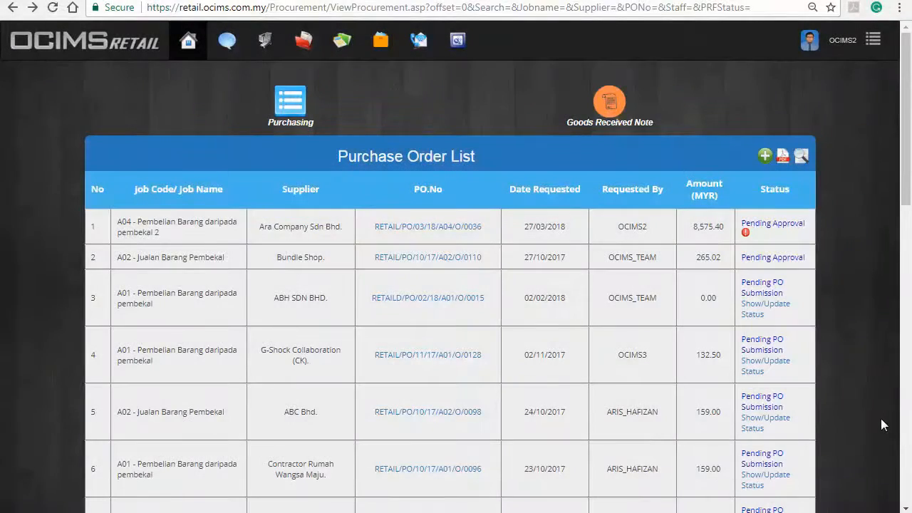
# Open order RETAIL/PO/03/18/A04/O/0036 in the approval form and approve it.
pyautogui.click(467, 228)
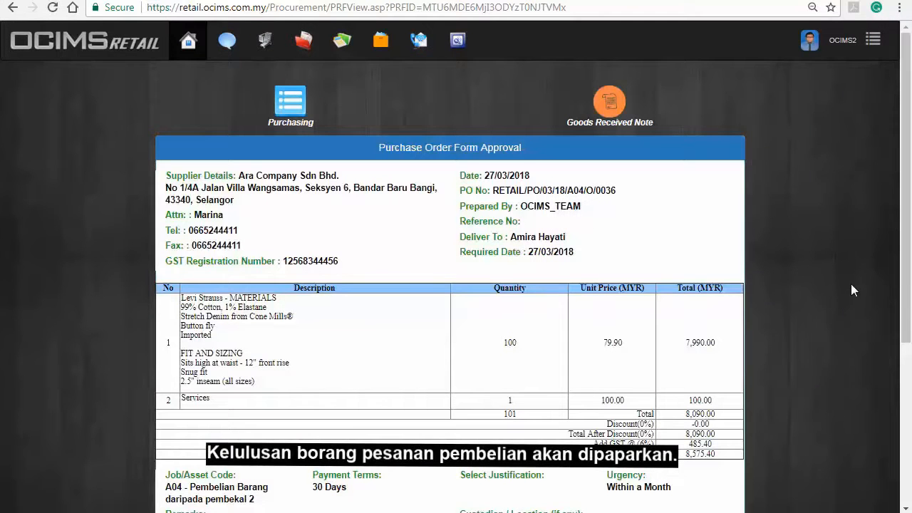
pyautogui.scroll(-4, 852, 285)
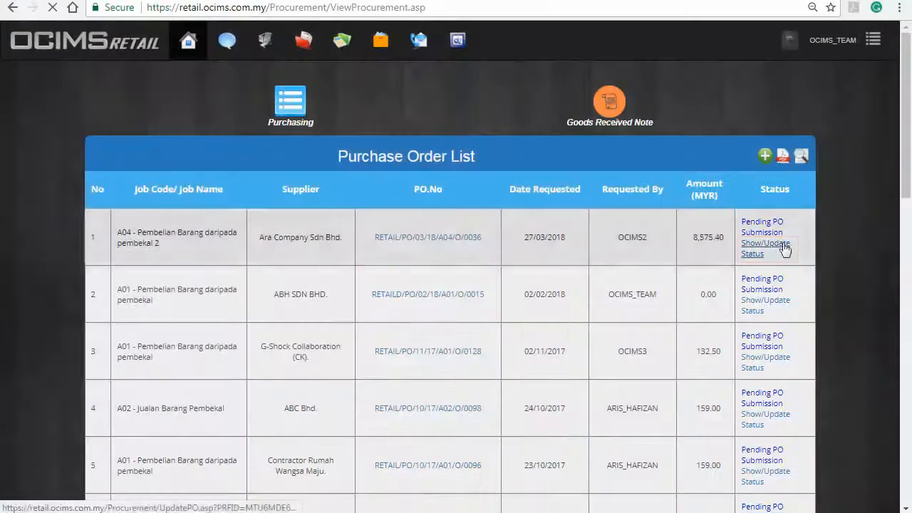
# Set the order's new status to Pending Payment with Email as the sending method.
pyautogui.click(778, 247)
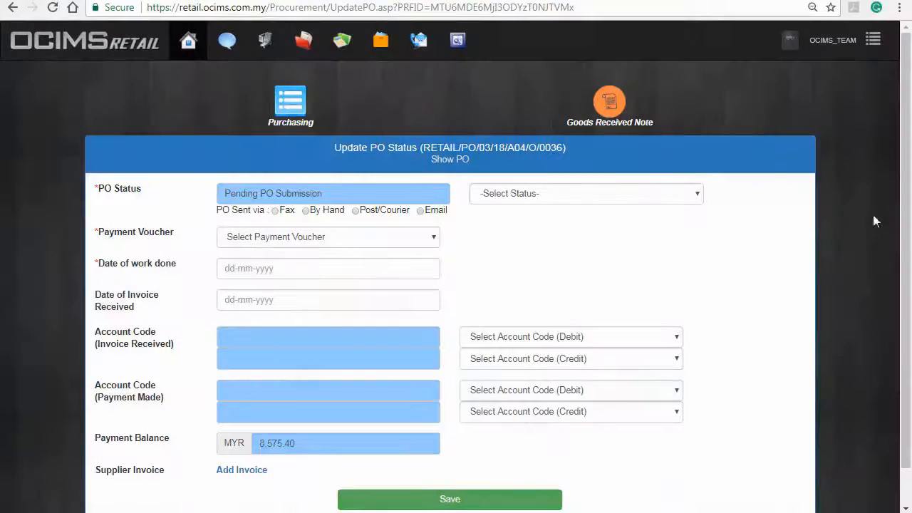
pyautogui.click(690, 196)
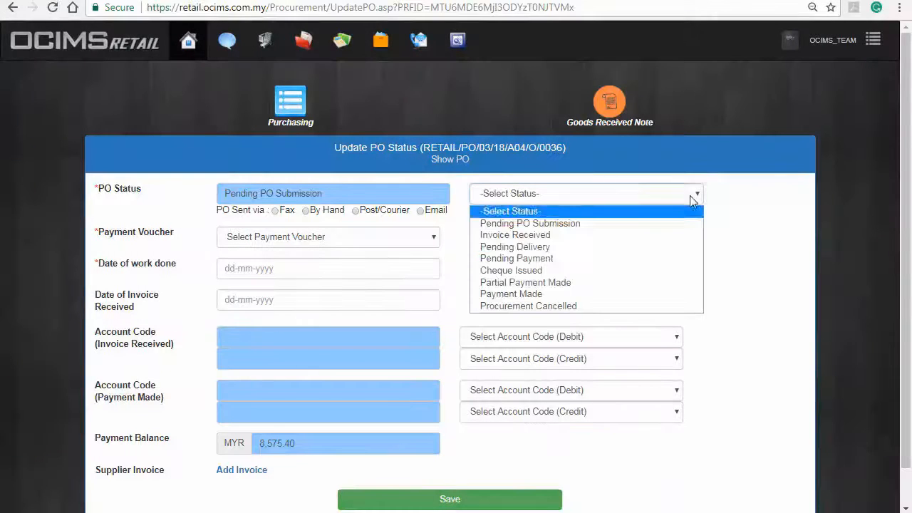
pyautogui.click(671, 258)
pyautogui.click(420, 210)
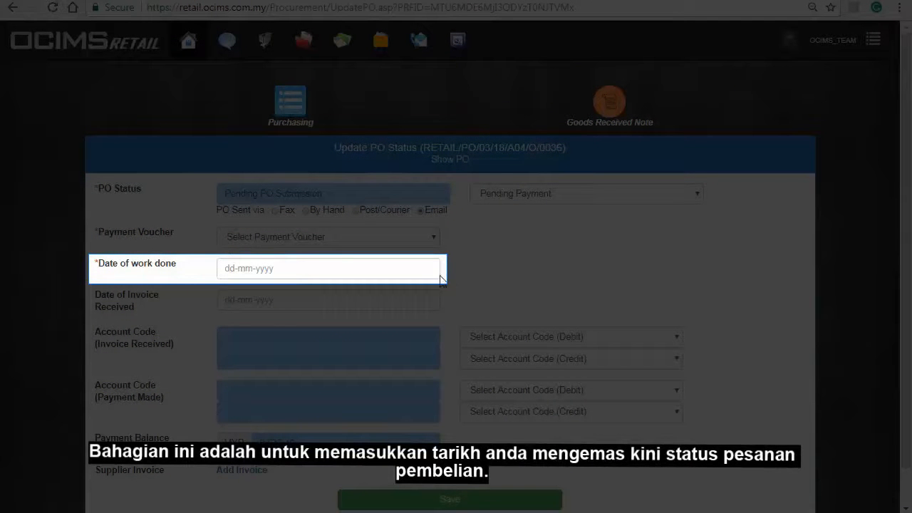
# Enter work-done date 02/04/2018 and invoice-received date 01/04/2018.
pyautogui.click(385, 268)
pyautogui.click(247, 173)
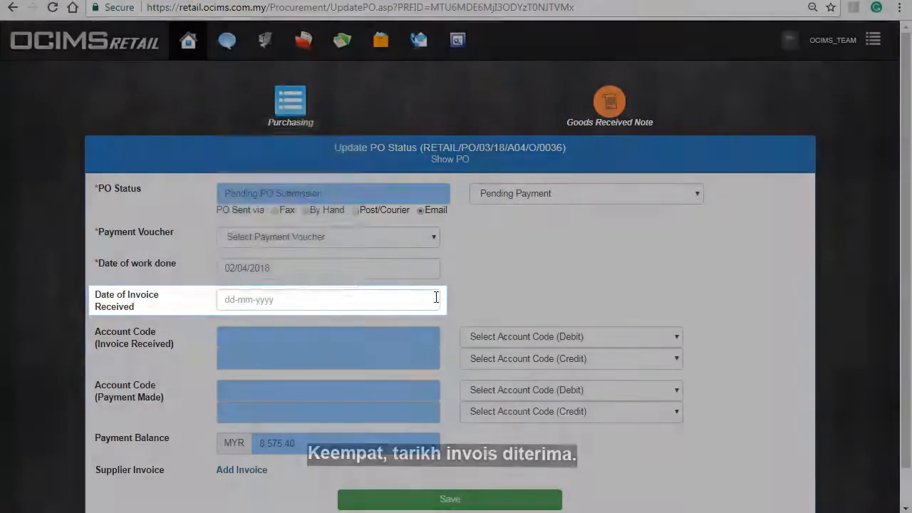
pyautogui.click(393, 292)
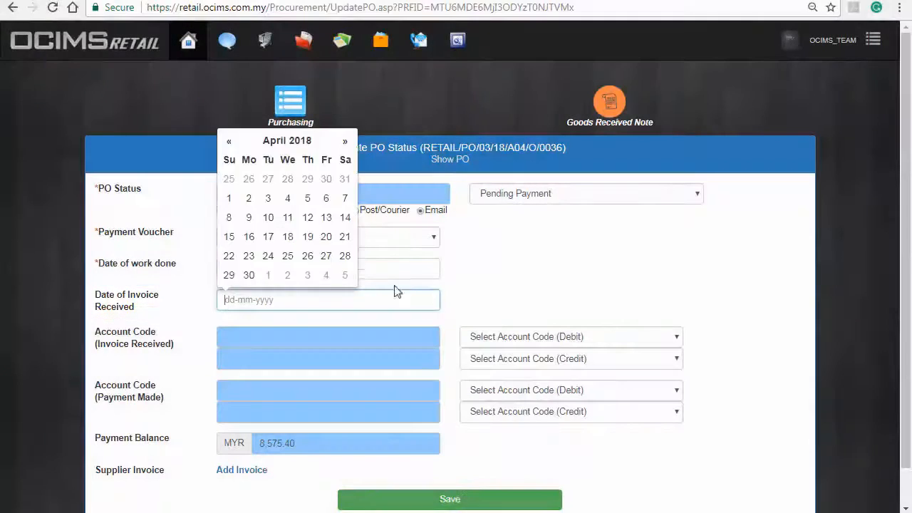
pyautogui.click(226, 198)
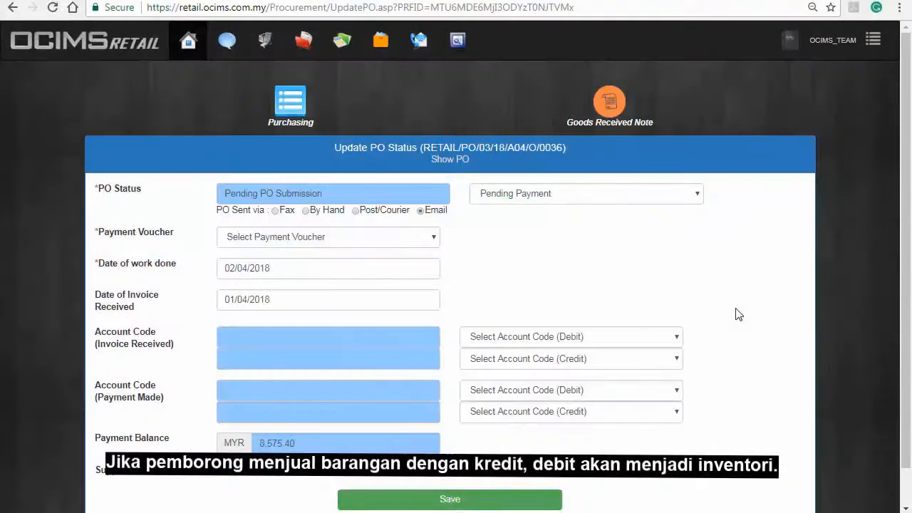
# For invoice received, debit 1-5000 Inventory and credit 2-2100 Trade Creditors.
pyautogui.click(683, 335)
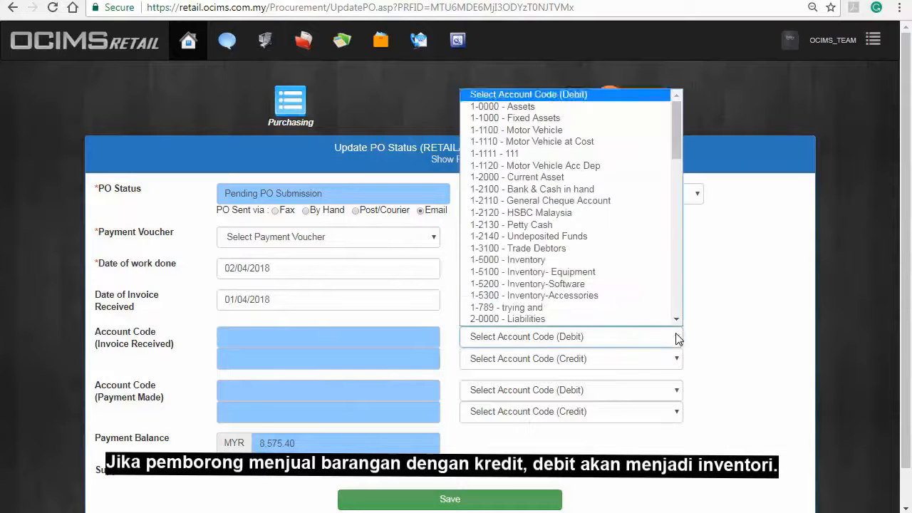
pyautogui.click(653, 260)
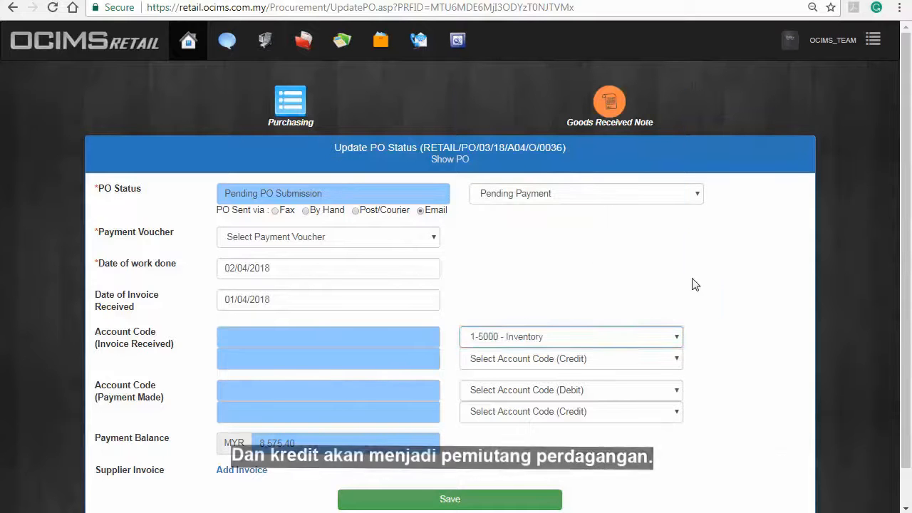
pyautogui.click(678, 359)
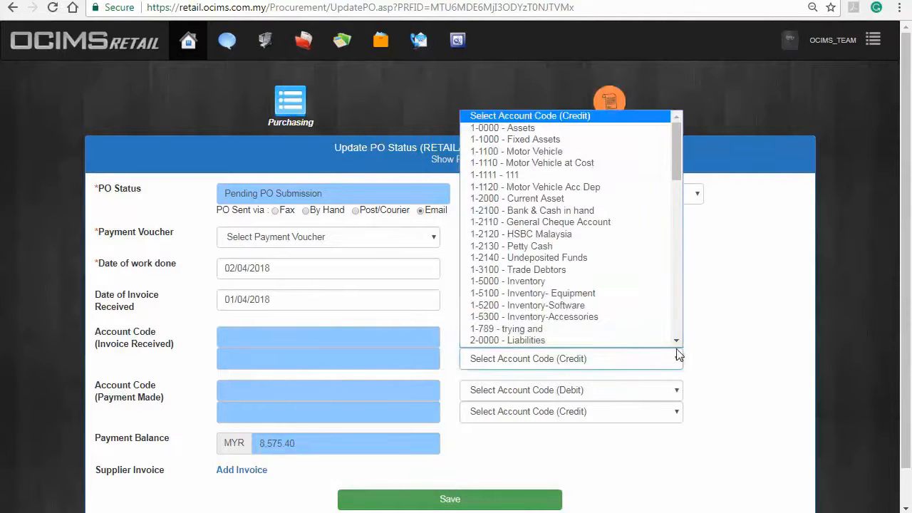
pyautogui.moveTo(677, 178); pyautogui.dragTo(676, 204)
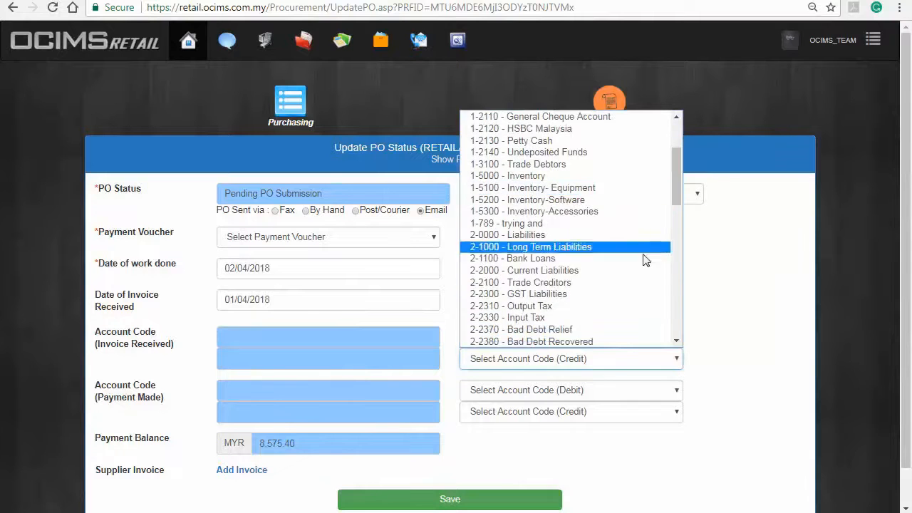
pyautogui.click(635, 283)
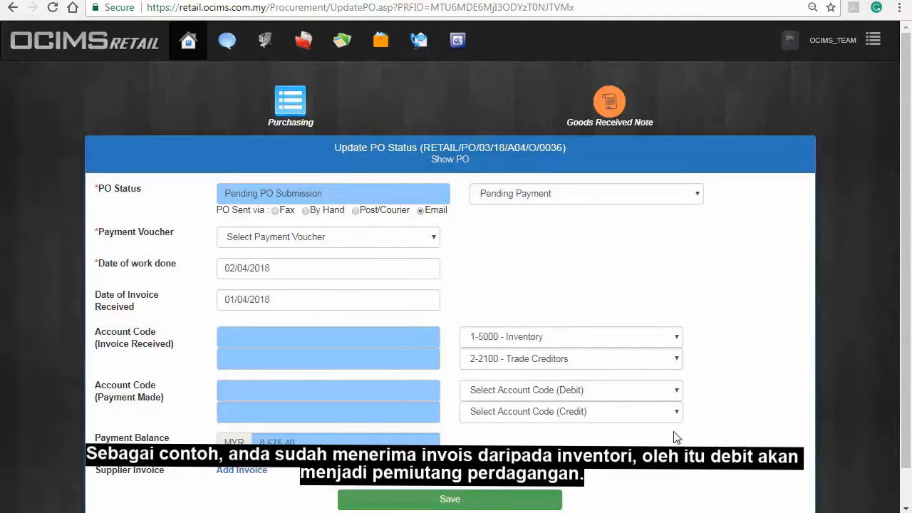
# For payment made, debit 2-2100 Trade Creditors and credit 1-2100 Bank & Cash in hand.
pyautogui.click(658, 393)
pyautogui.scroll(-4, 678, 246)
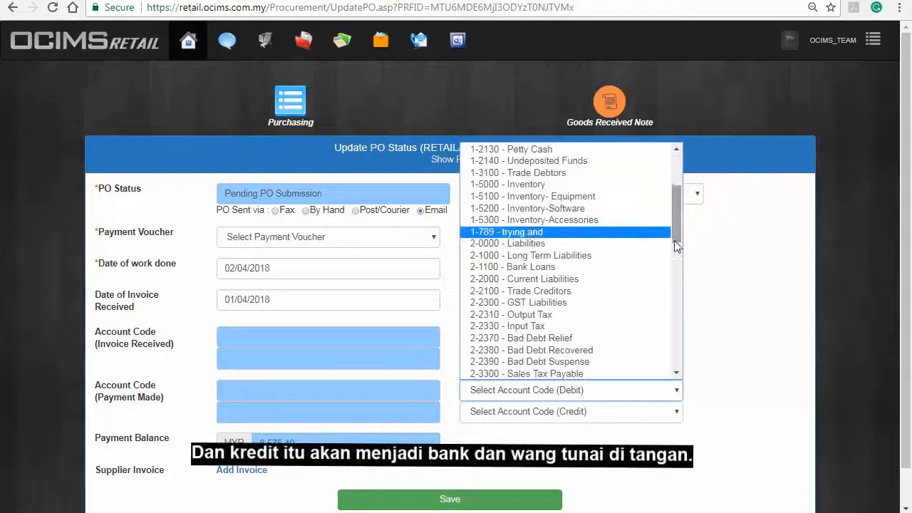
pyautogui.click(622, 291)
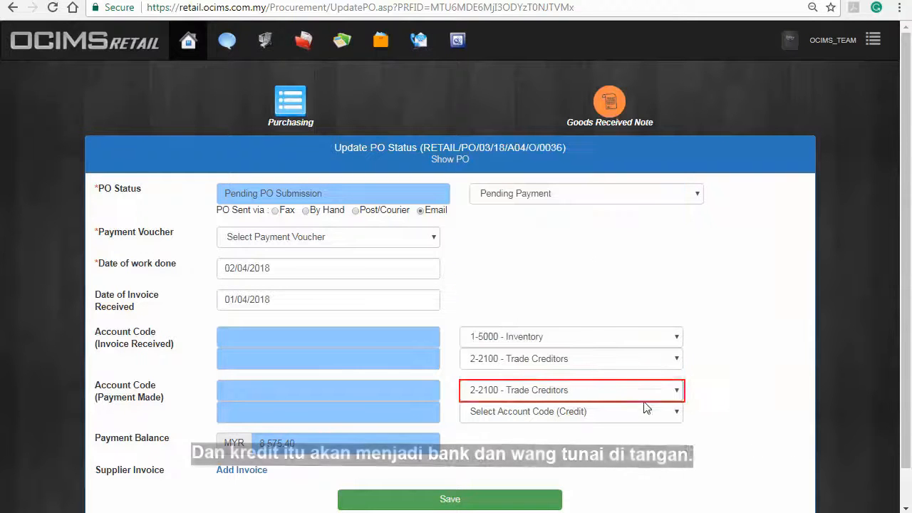
pyautogui.click(679, 424)
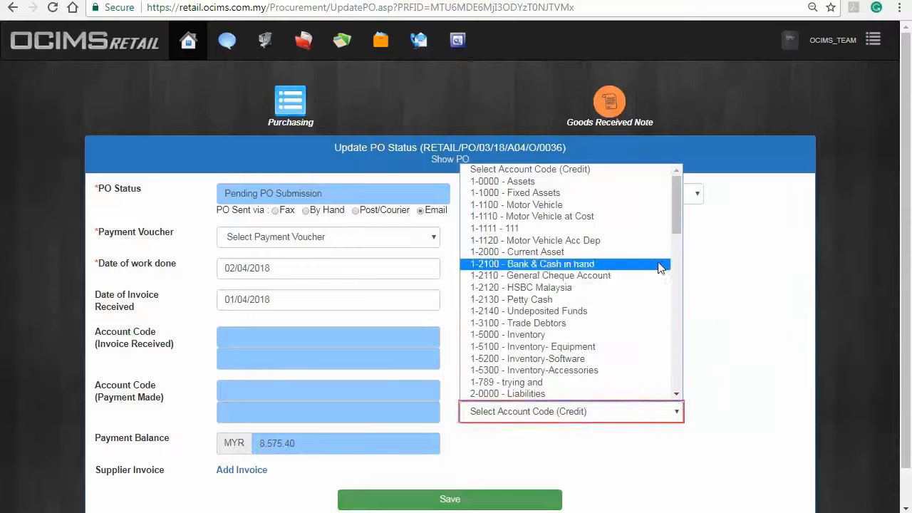
pyautogui.click(661, 266)
# Scroll down the Update PO Status form, which shows Pending Payment with MYR 8,575.40 outstanding.
pyautogui.scroll(-1, 852, 249)
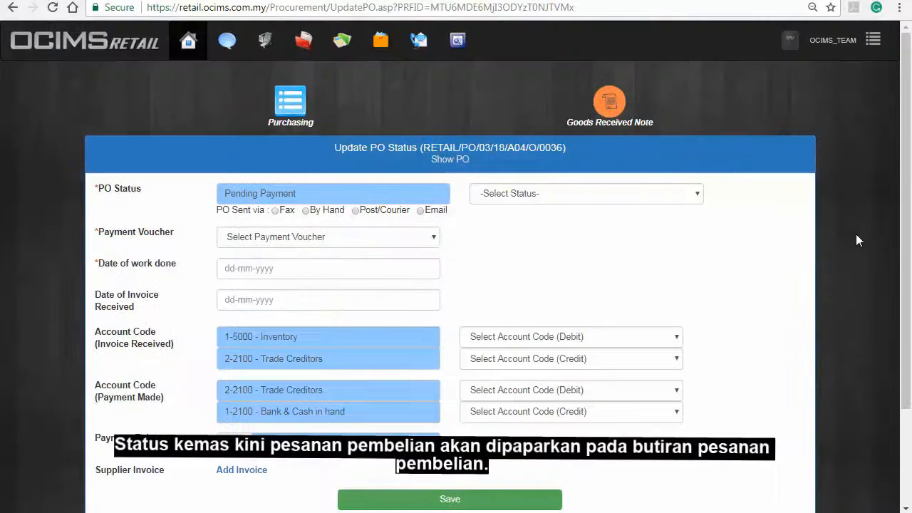
pyautogui.scroll(-2, 856, 234)
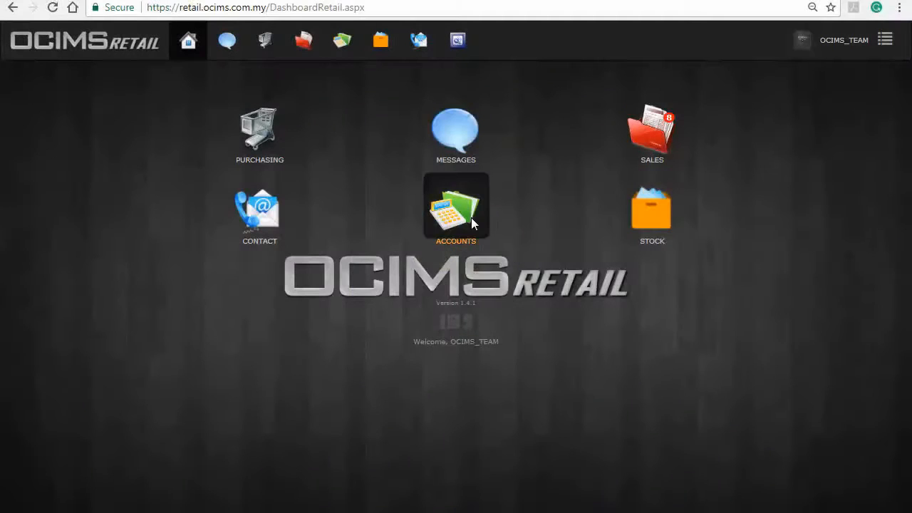
# Create a new Payment Voucher of type Payment Voucher Cheque from the Accounts module.
pyautogui.click(471, 217)
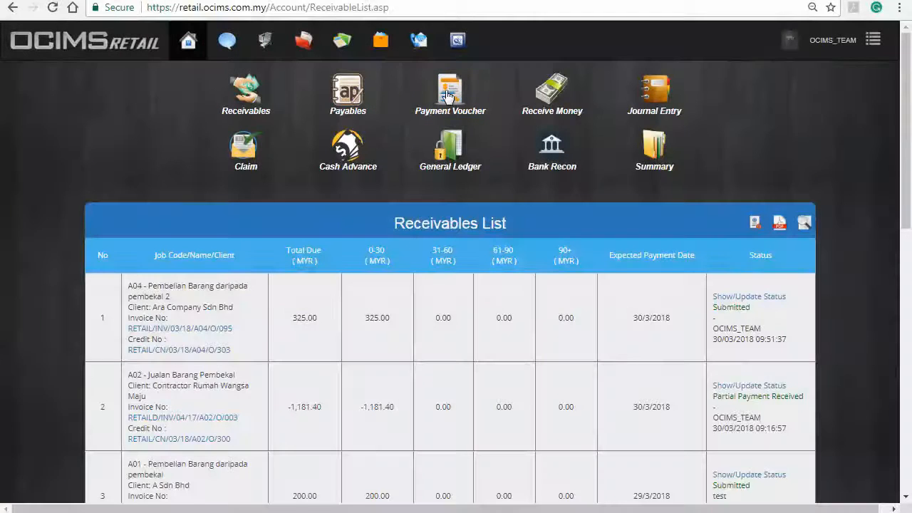
pyautogui.click(449, 92)
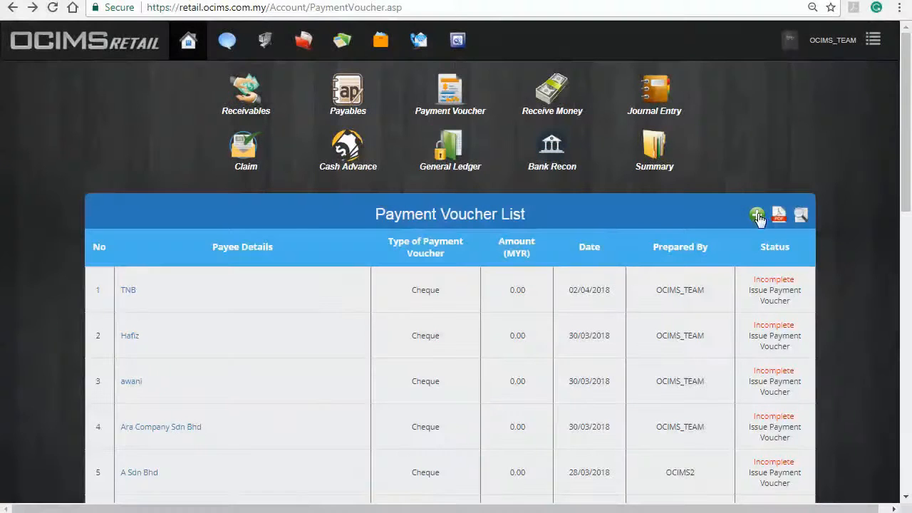
pyautogui.click(757, 215)
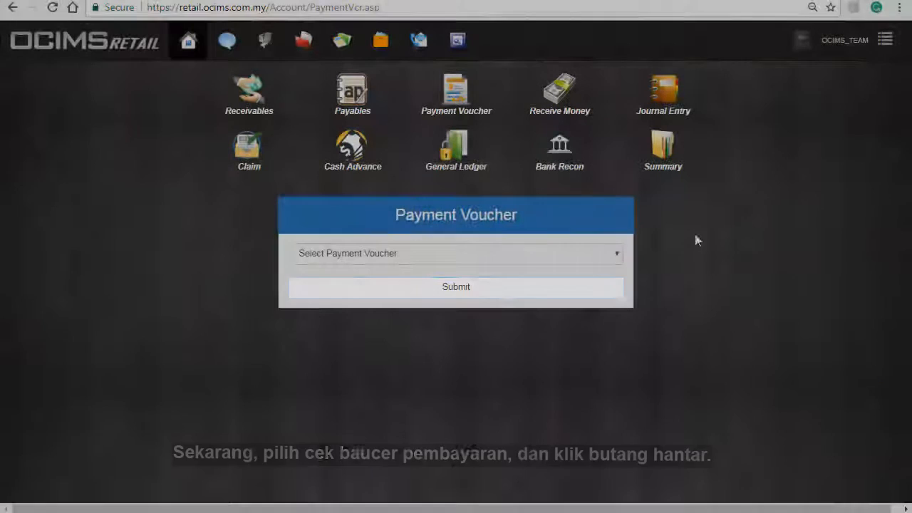
pyautogui.click(611, 259)
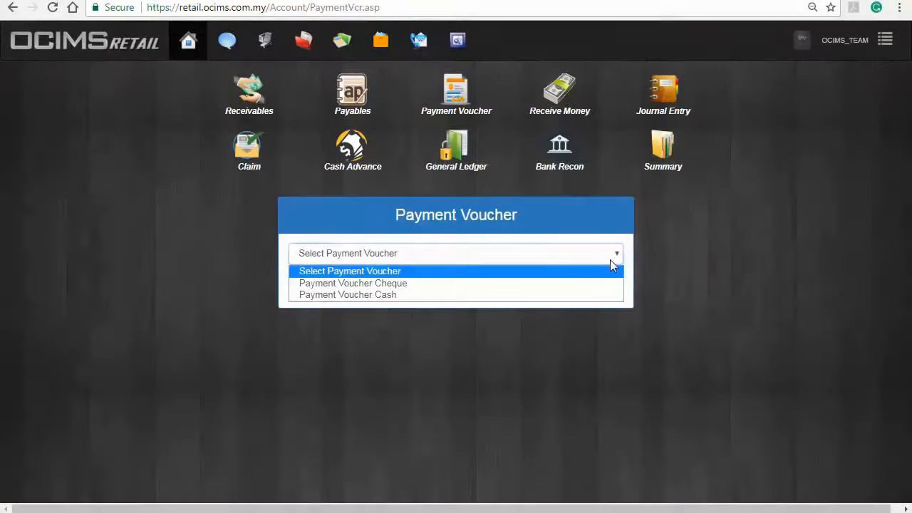
pyautogui.click(597, 283)
pyautogui.click(596, 288)
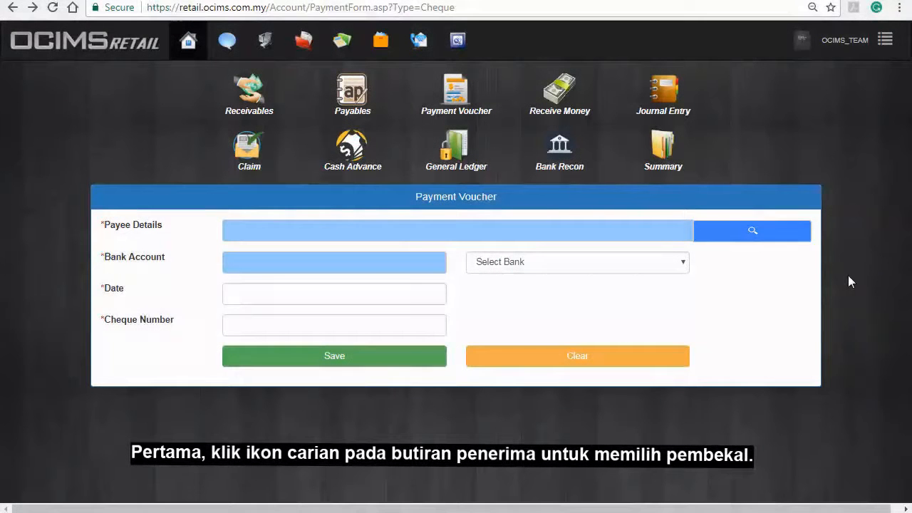
# Set the voucher payee to Ara Company Sdn Bhd, bank 1-2120 - HSBC Malaysia, and date 2/4/2018.
pyautogui.click(762, 231)
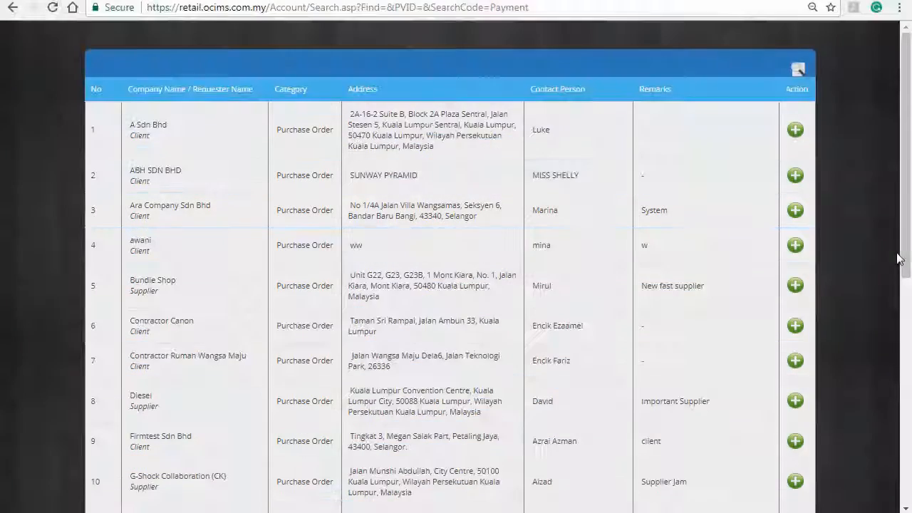
pyautogui.click(797, 210)
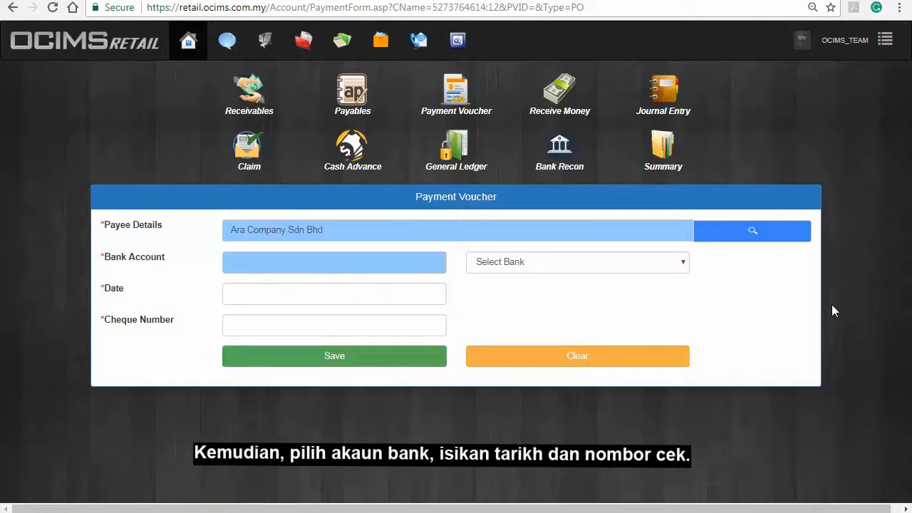
pyautogui.click(670, 269)
pyautogui.click(636, 302)
pyautogui.click(410, 297)
pyautogui.click(255, 192)
# Enter the cheque number and save the cheque payment voucher.
pyautogui.click(249, 325)
pyautogui.write('6739927')
pyautogui.click(720, 380)
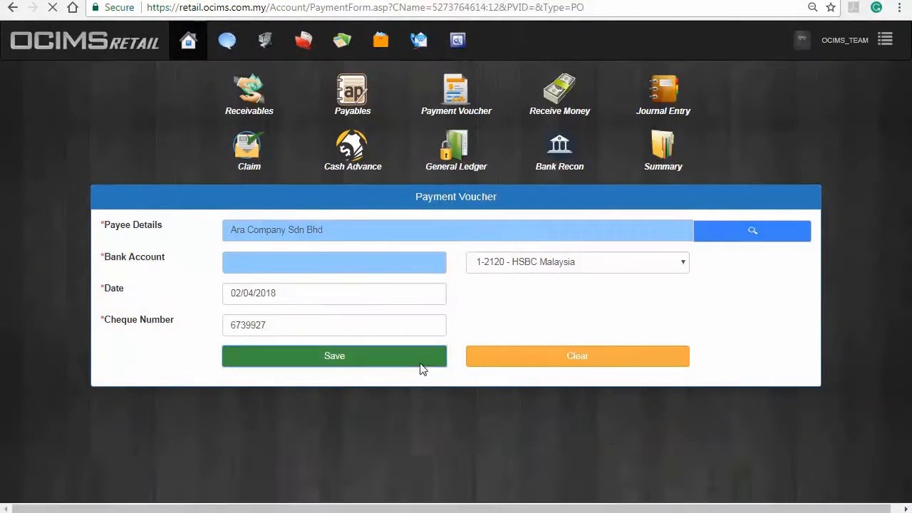
pyautogui.click(422, 368)
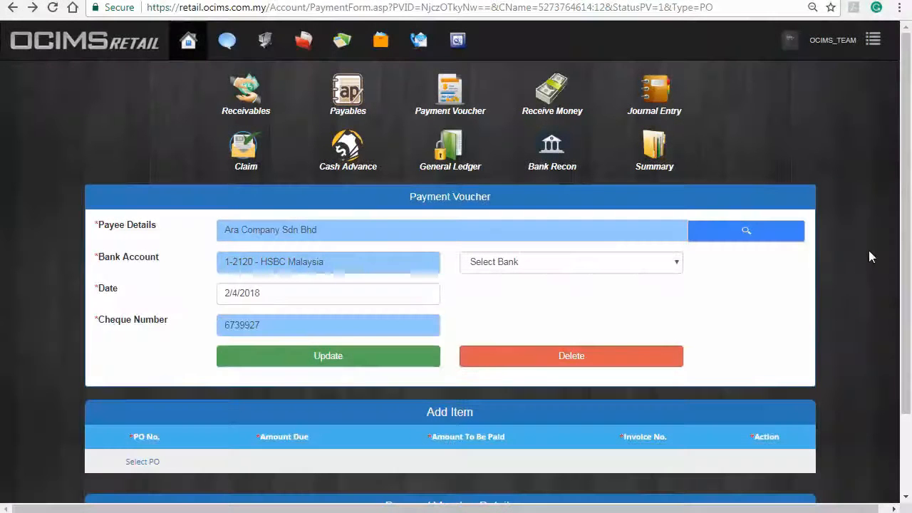
# Add the Ara Company purchase order to the voucher, paying 8575.40 against invoice 096.
pyautogui.click(142, 462)
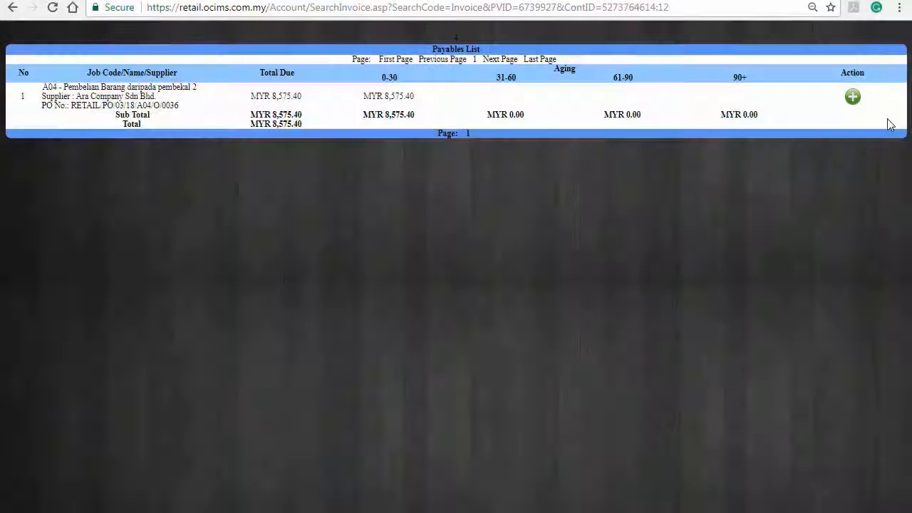
pyautogui.click(860, 102)
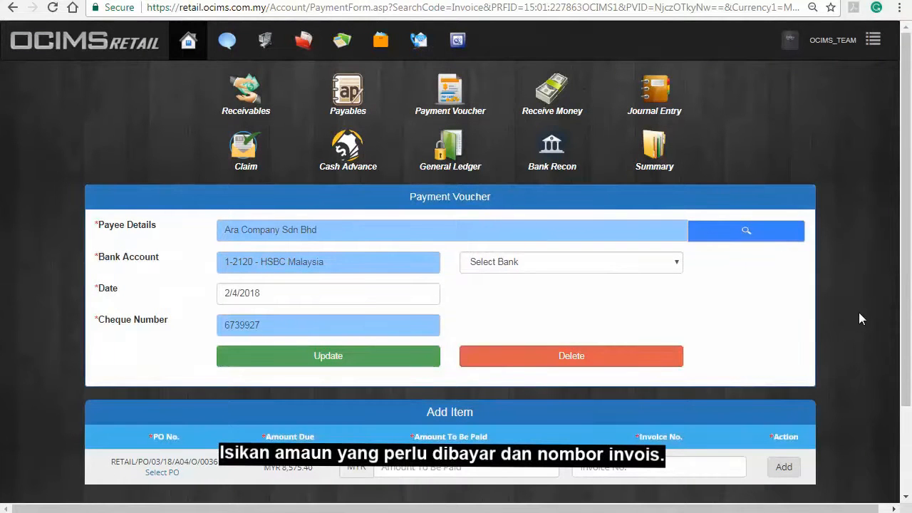
pyautogui.click(525, 464)
pyautogui.write('8575.40')
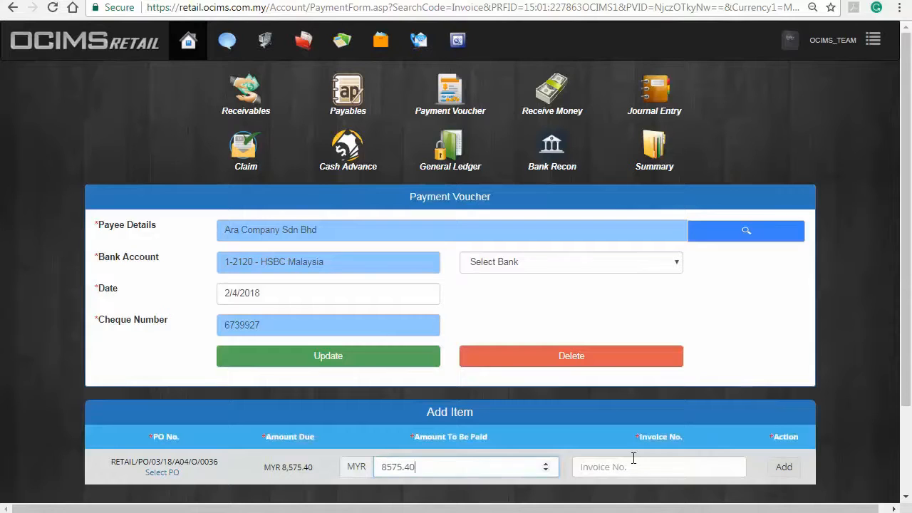
pyautogui.click(674, 459)
pyautogui.write('096')
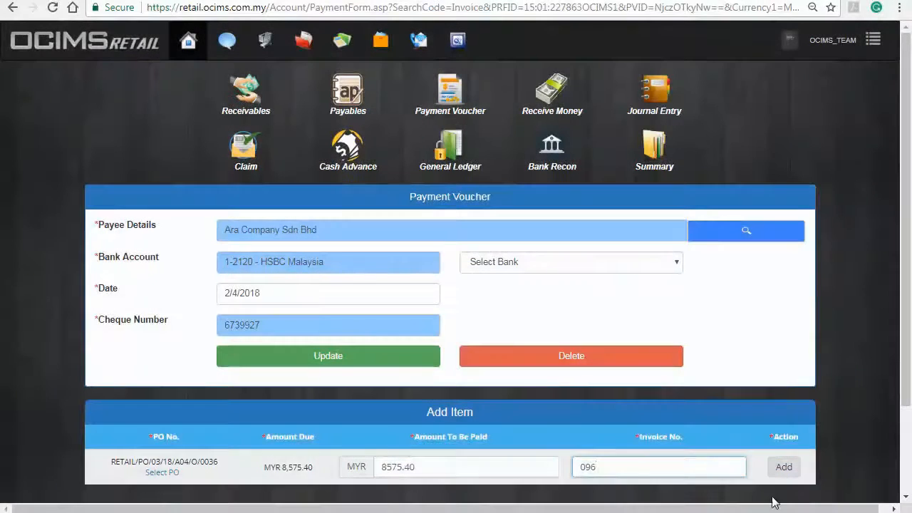
pyautogui.click(784, 468)
pyautogui.scroll(-3, 843, 450)
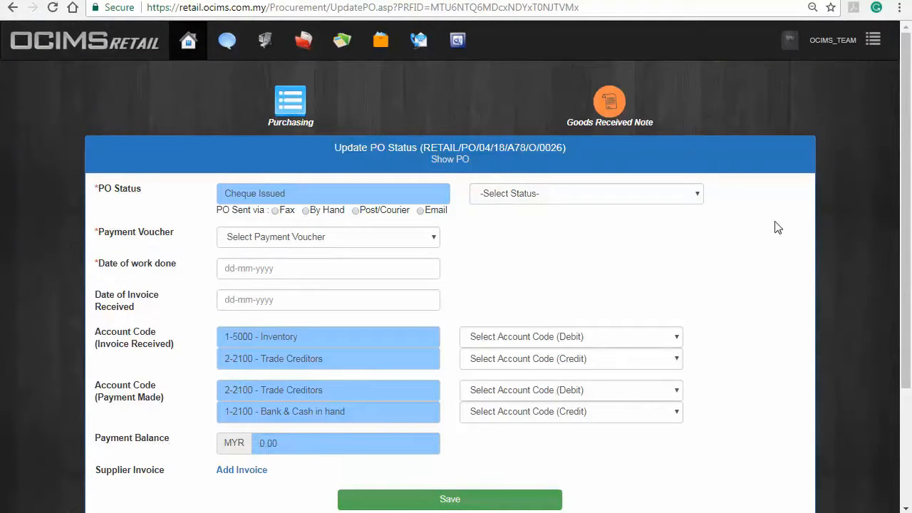
# Update the PO status to Payment Made, sent by Email, and save it.
pyautogui.click(692, 193)
pyautogui.click(626, 294)
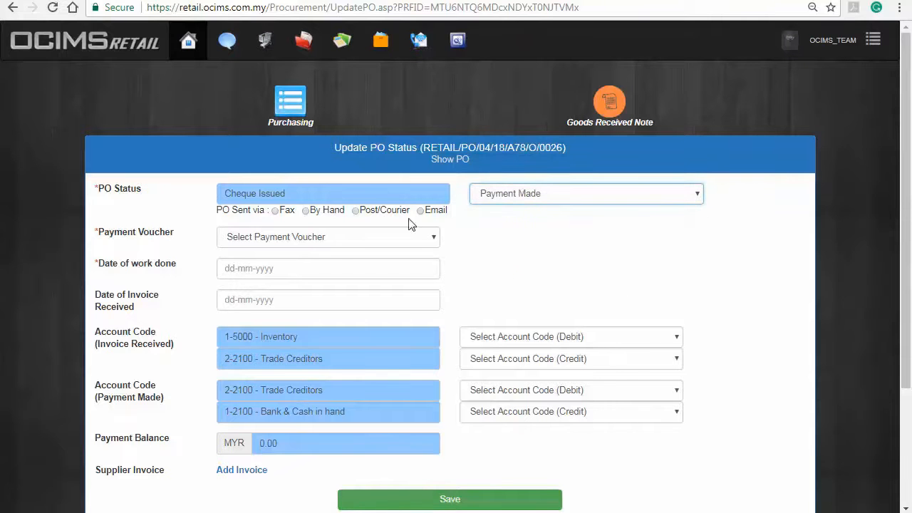
pyautogui.click(419, 211)
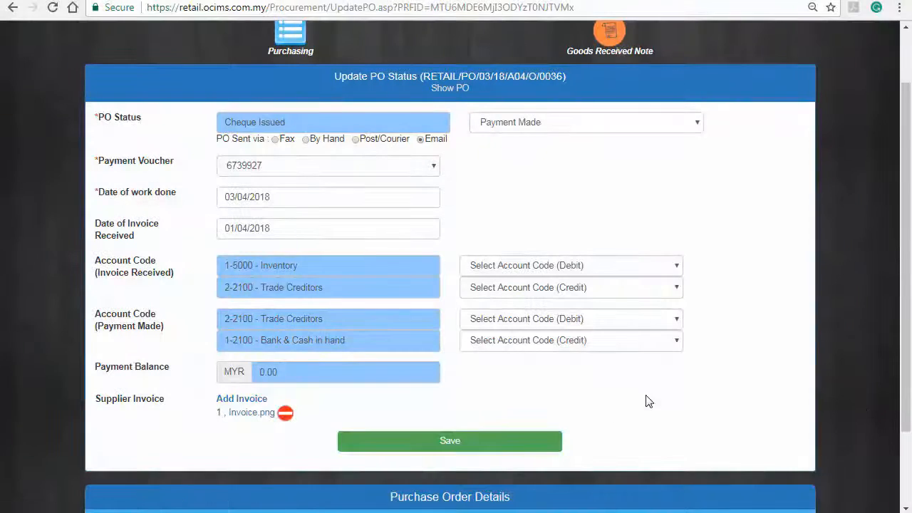
pyautogui.click(528, 442)
pyautogui.scroll(-3, 860, 399)
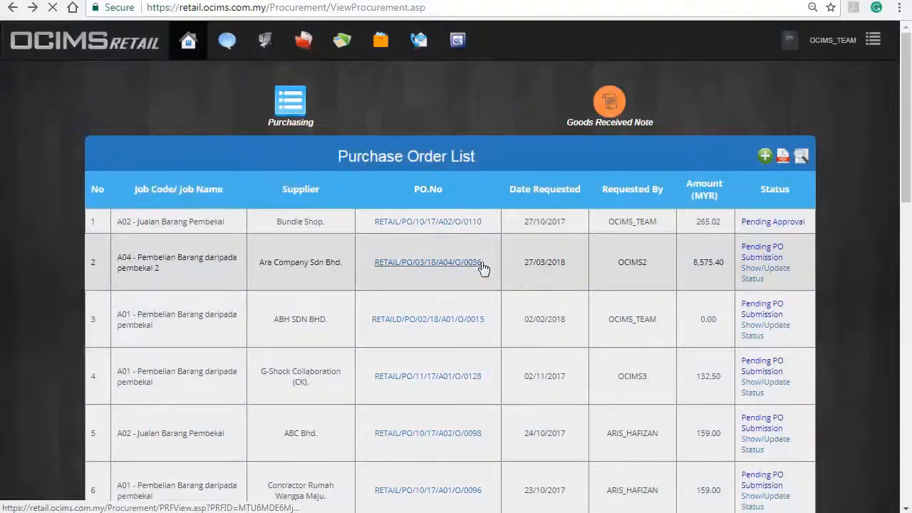
# Print the Ara Company purchase order, then begin deleting its approval.
pyautogui.click(481, 266)
pyautogui.scroll(-4, 858, 310)
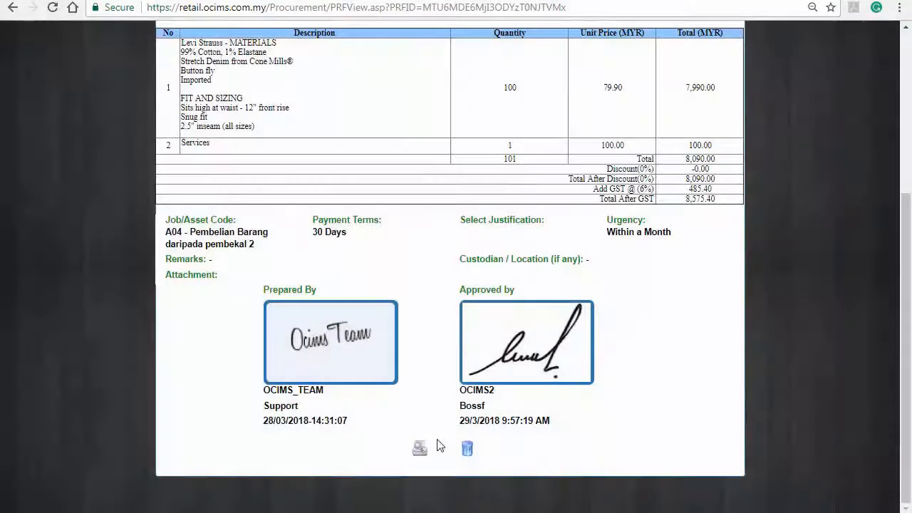
pyautogui.click(425, 449)
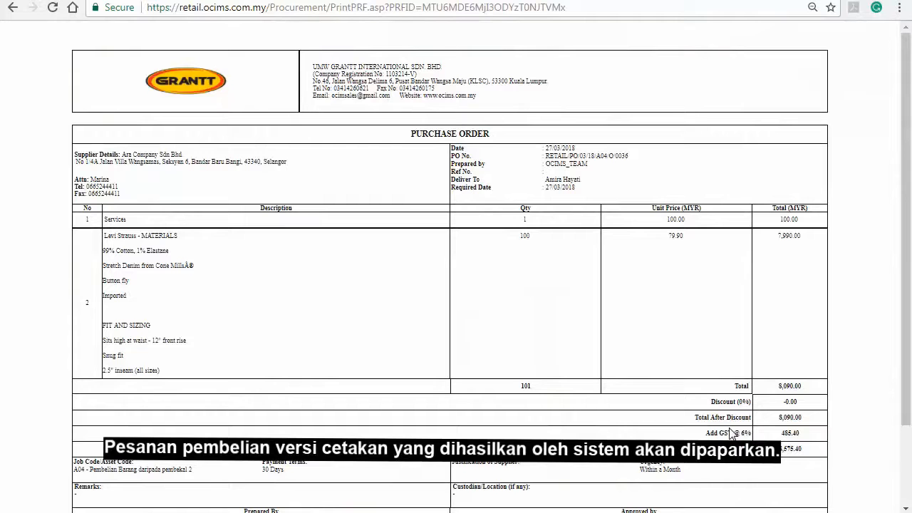
pyautogui.scroll(-2, 732, 434)
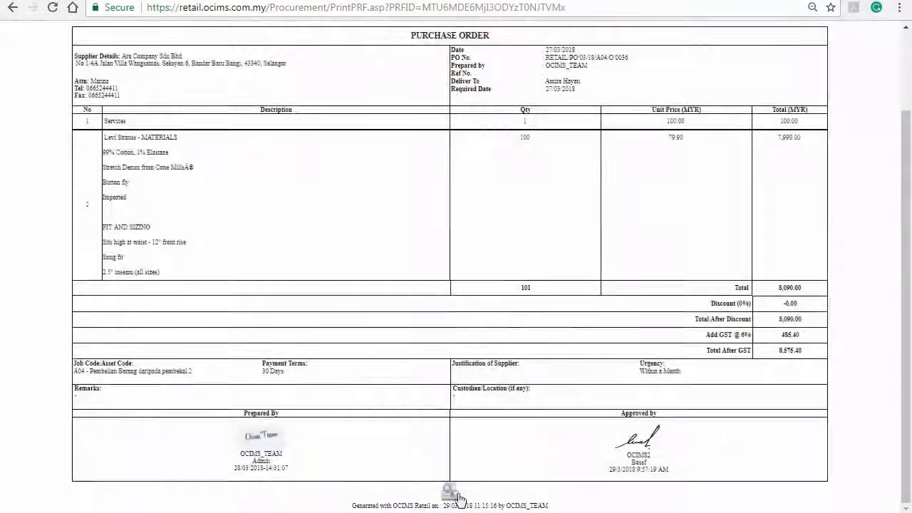
pyautogui.click(459, 497)
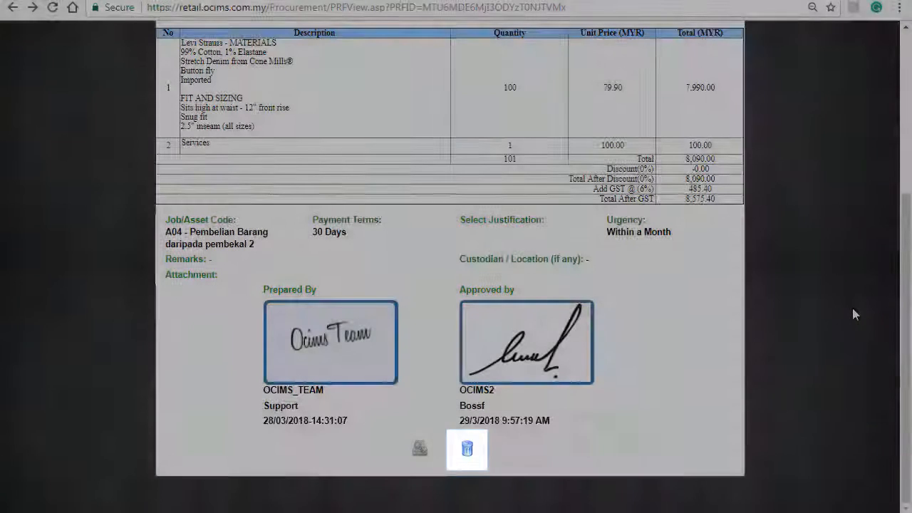
pyautogui.click(467, 449)
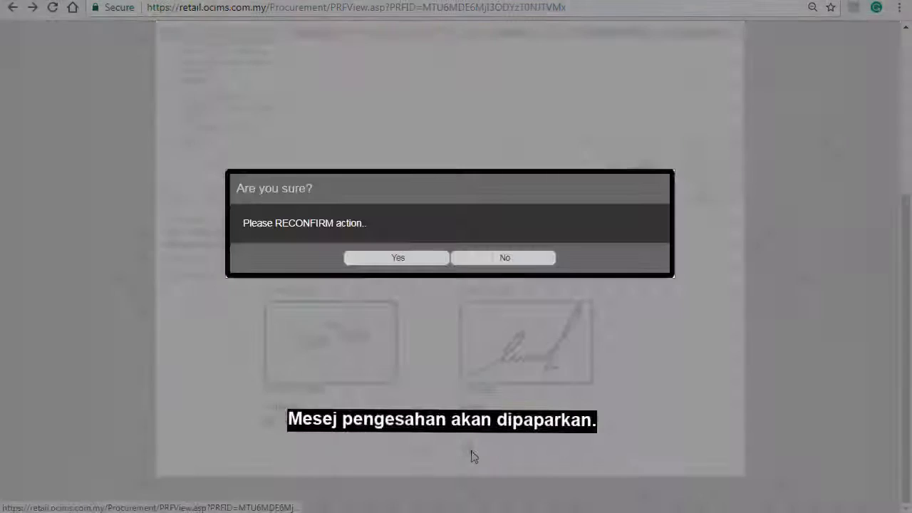